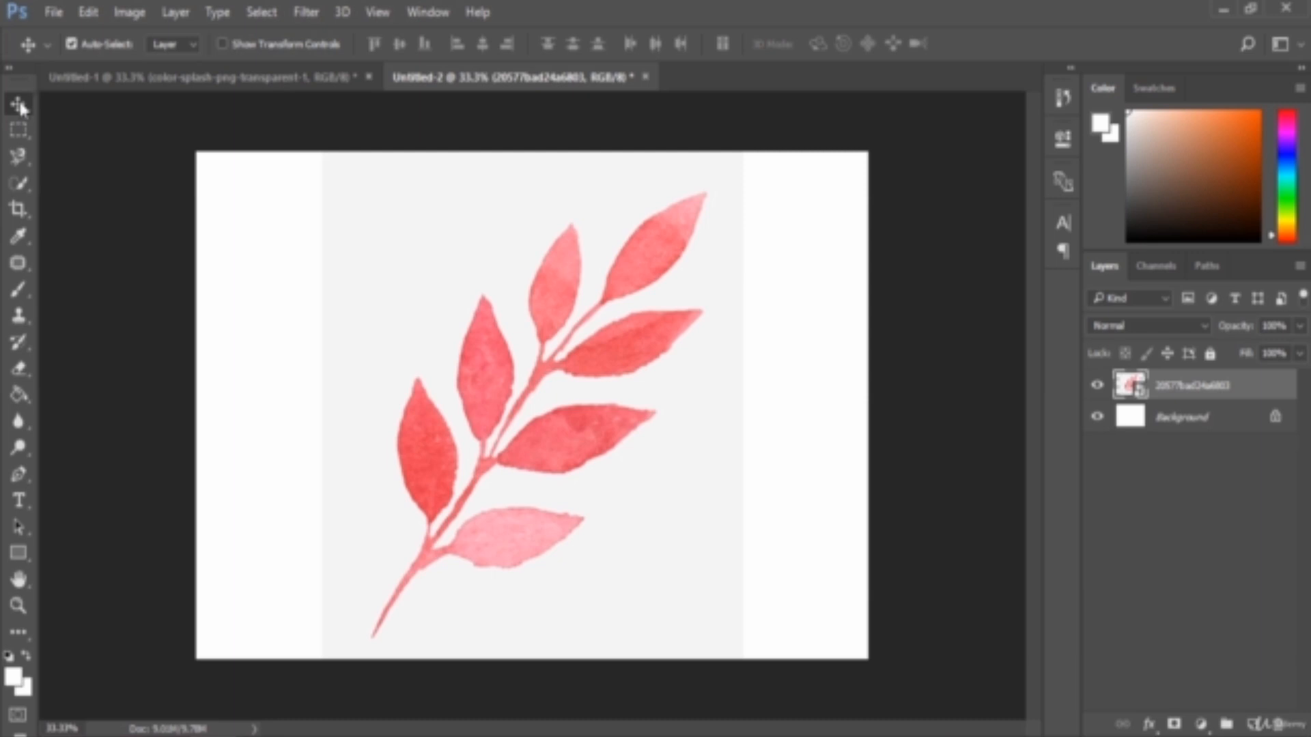
right_click(21, 107)
left_click(21, 107)
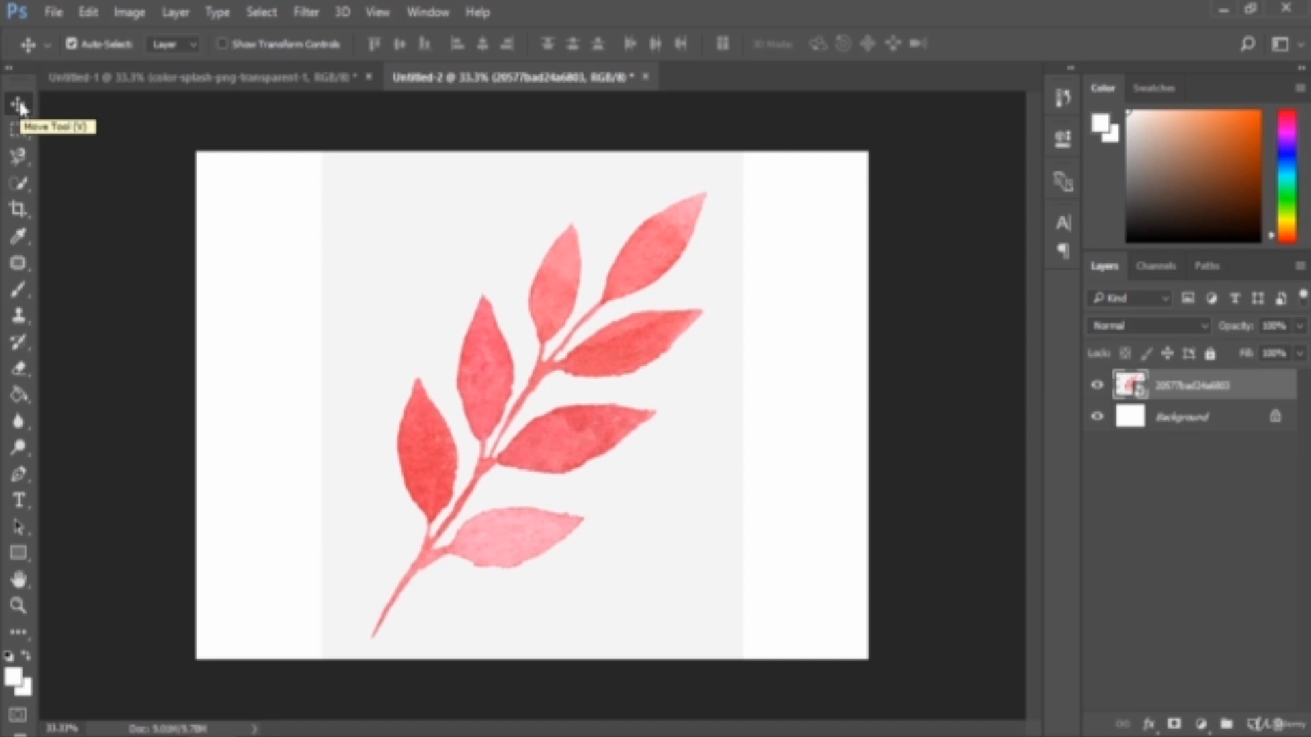
right_click(21, 104)
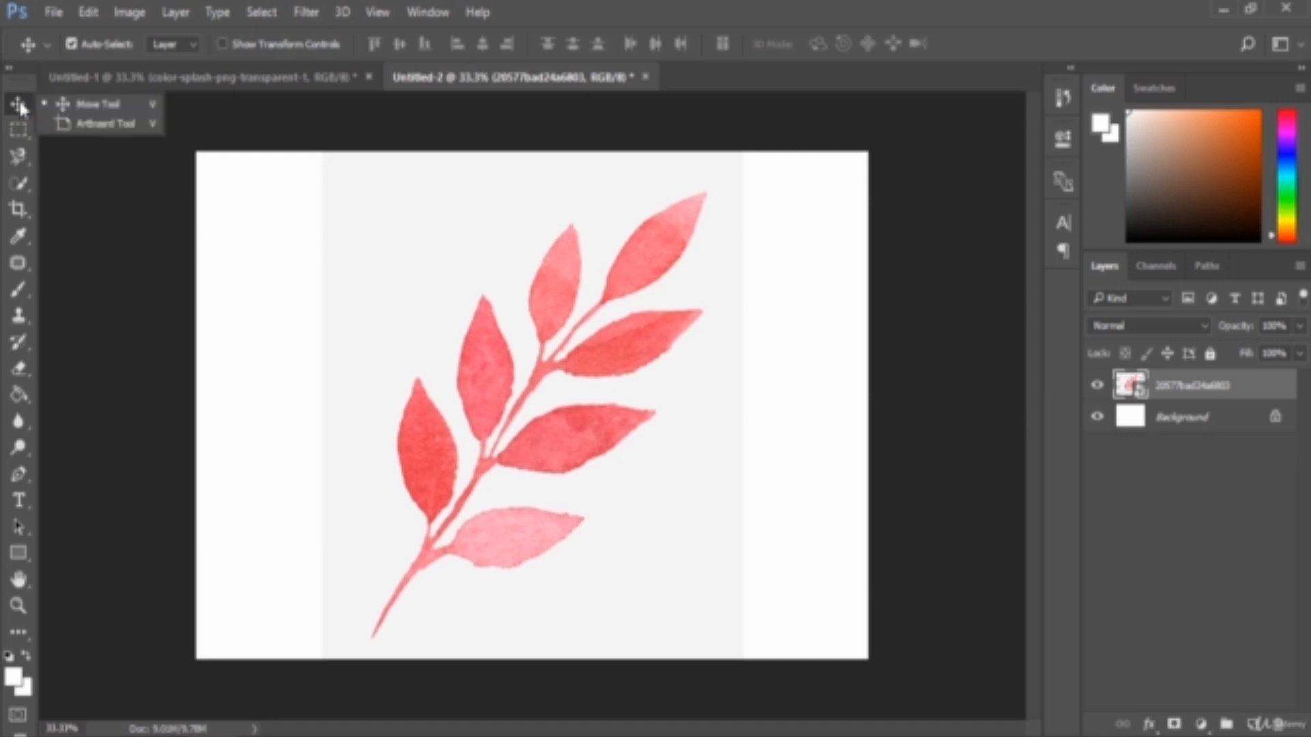
left_click(13, 104)
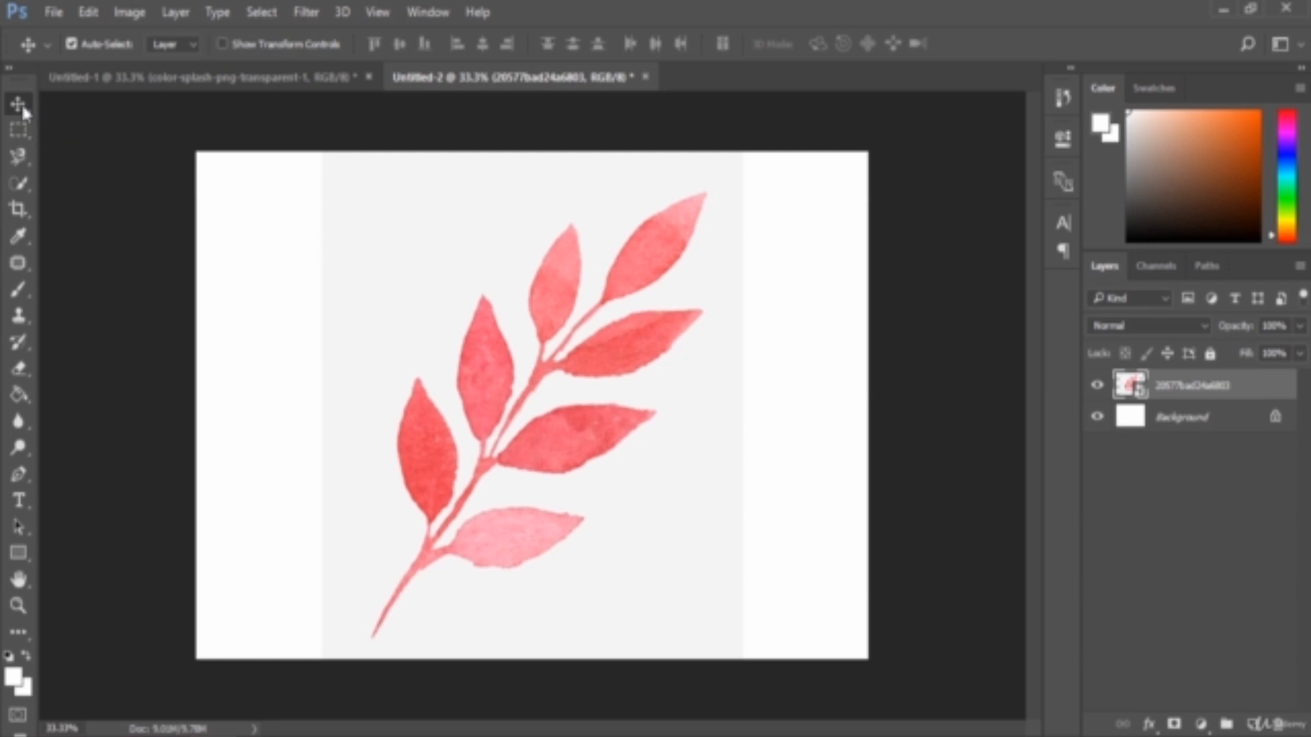
right_click(22, 108)
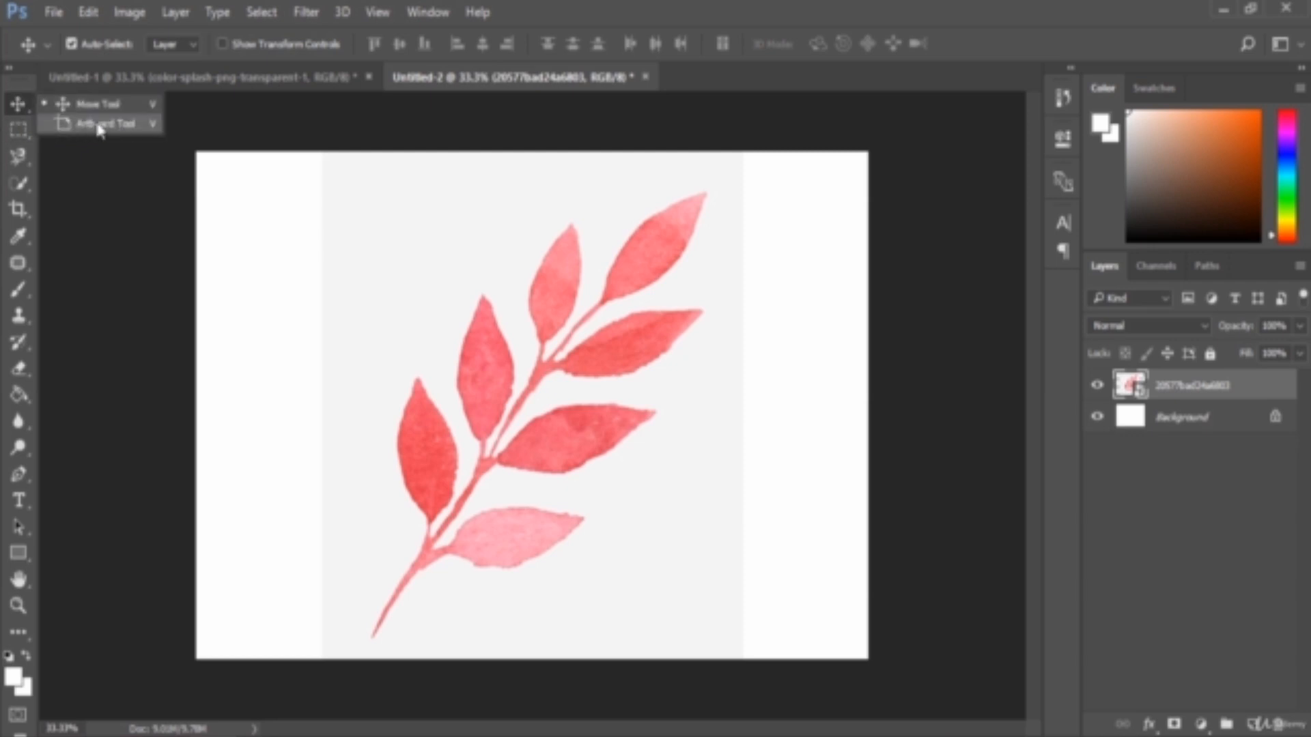
left_click(19, 101)
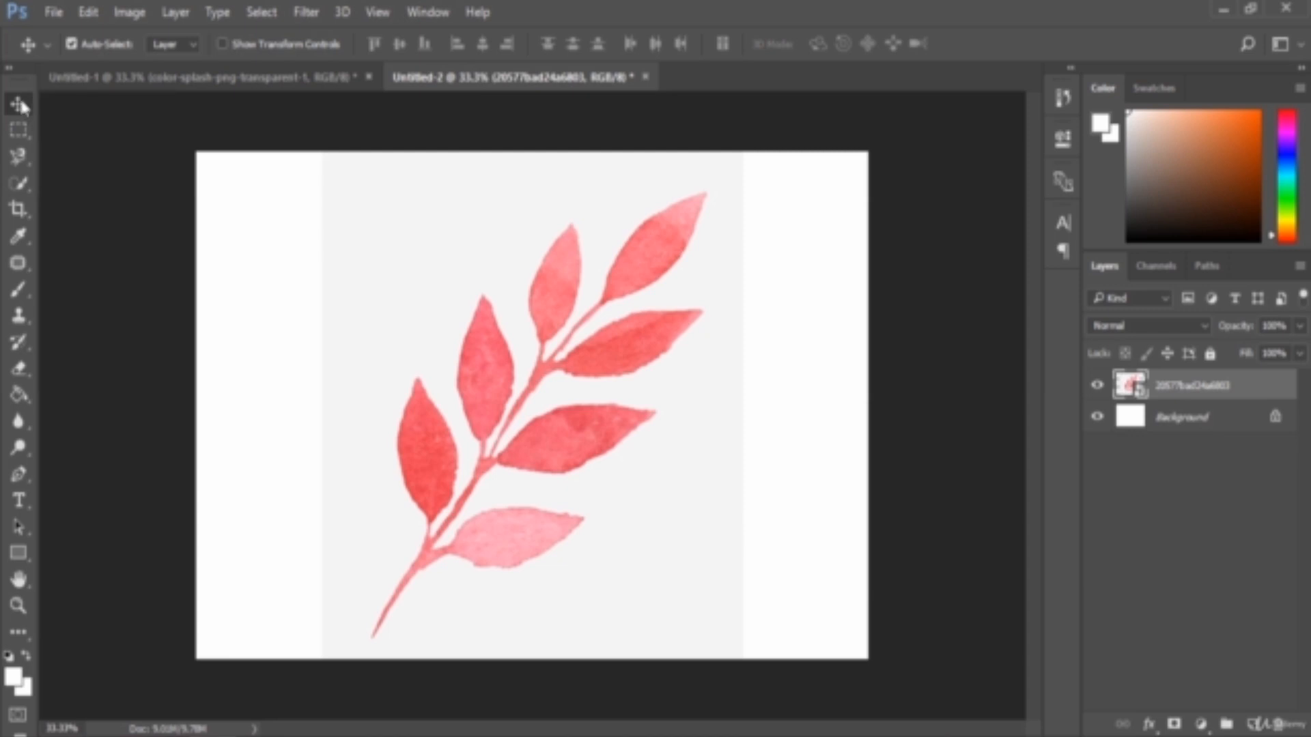
left_click(29, 336)
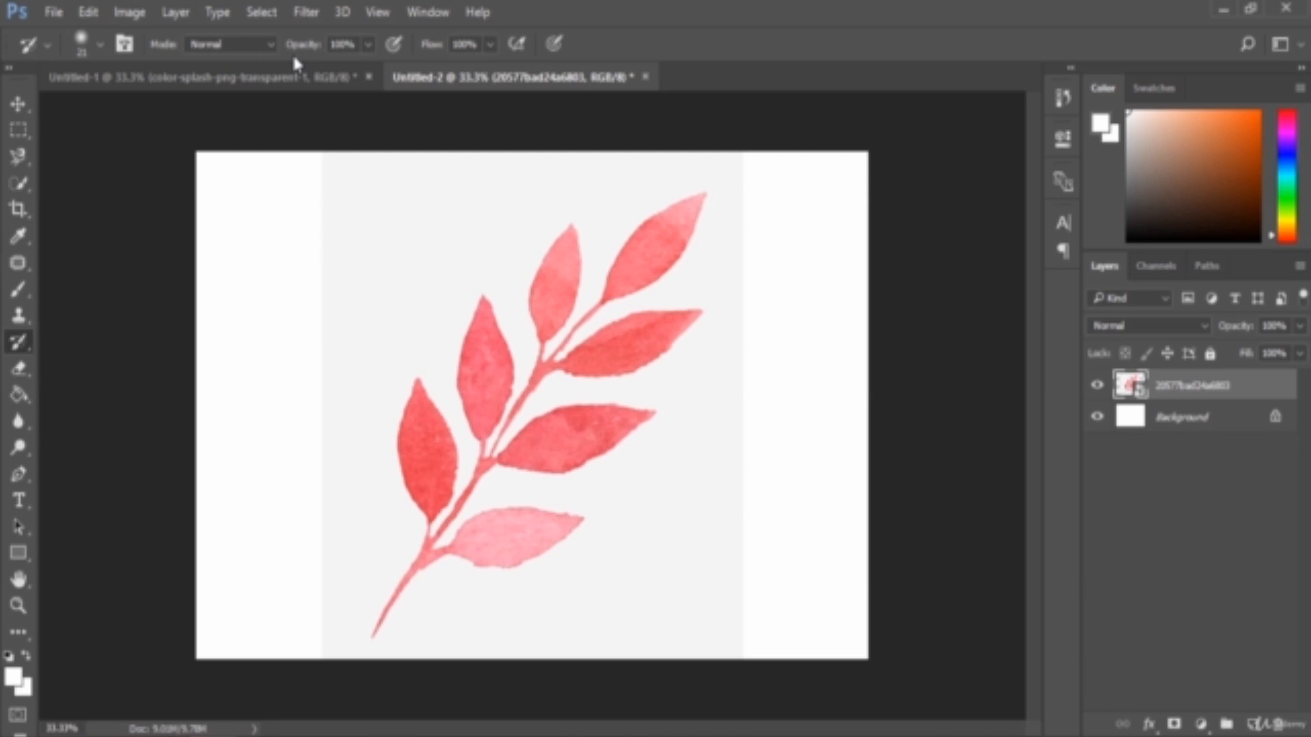
Step: Move the leaf image down and back up on the canvas with the Move tool, and deselect its layer
left_click(24, 105)
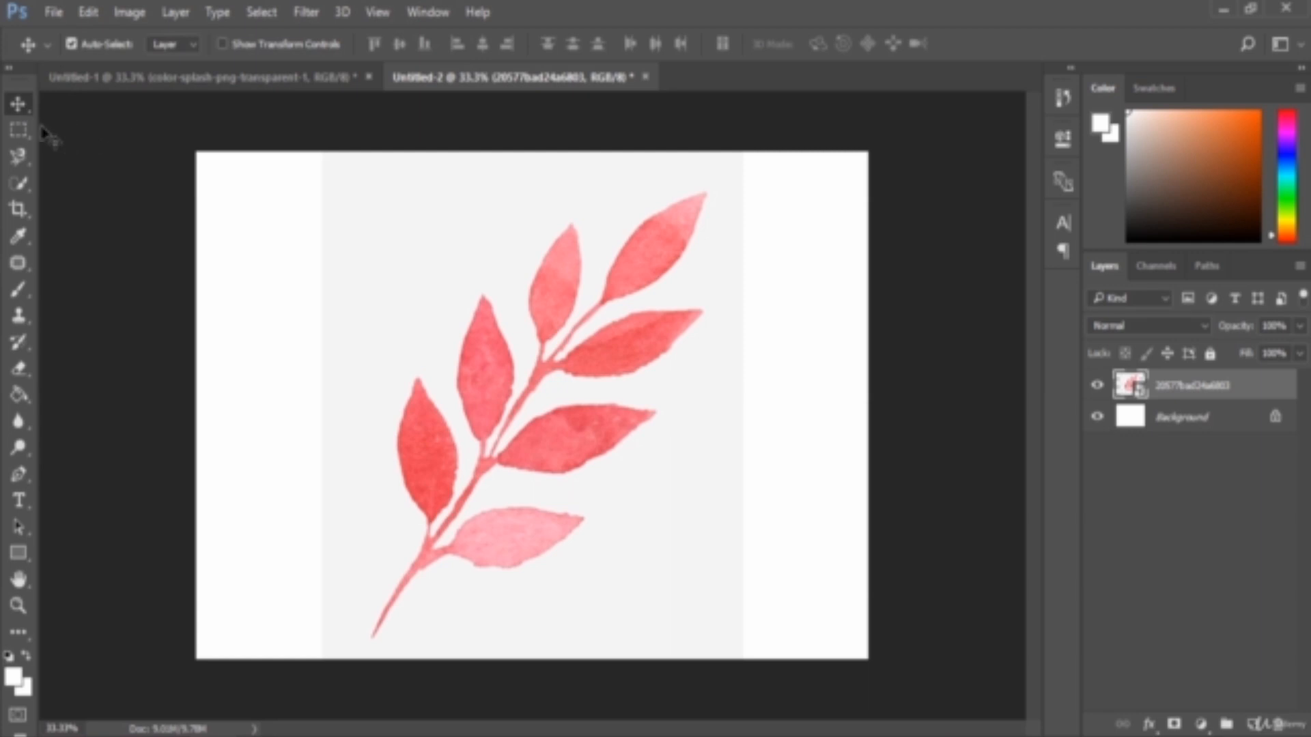
right_click(21, 105)
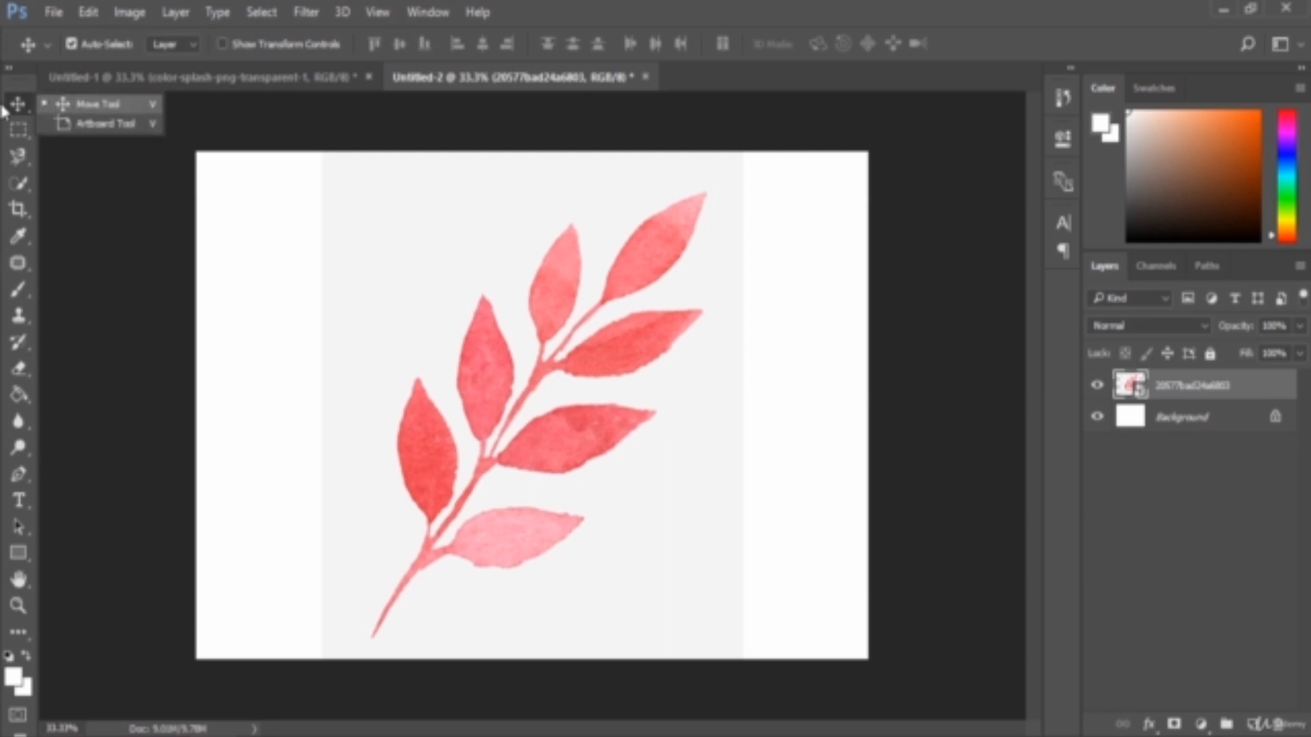
left_click(129, 106)
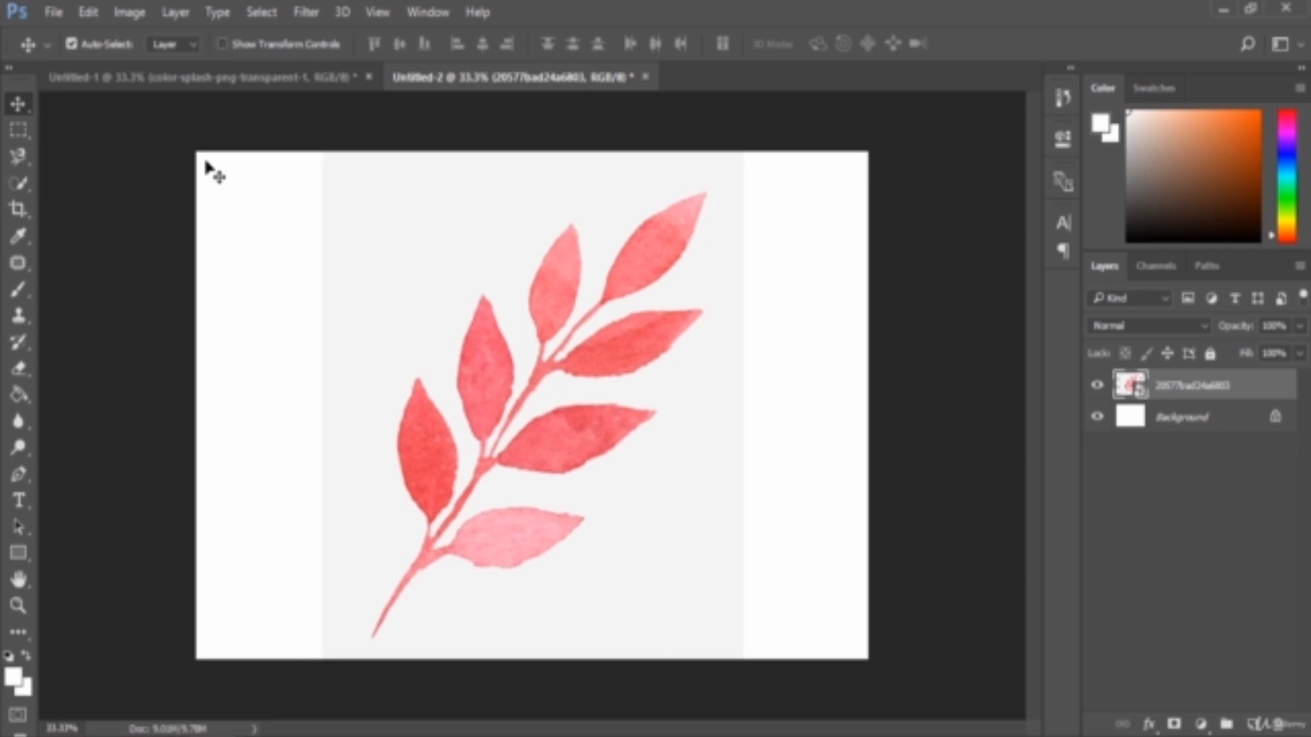
left_click_drag(502, 409, 501, 445)
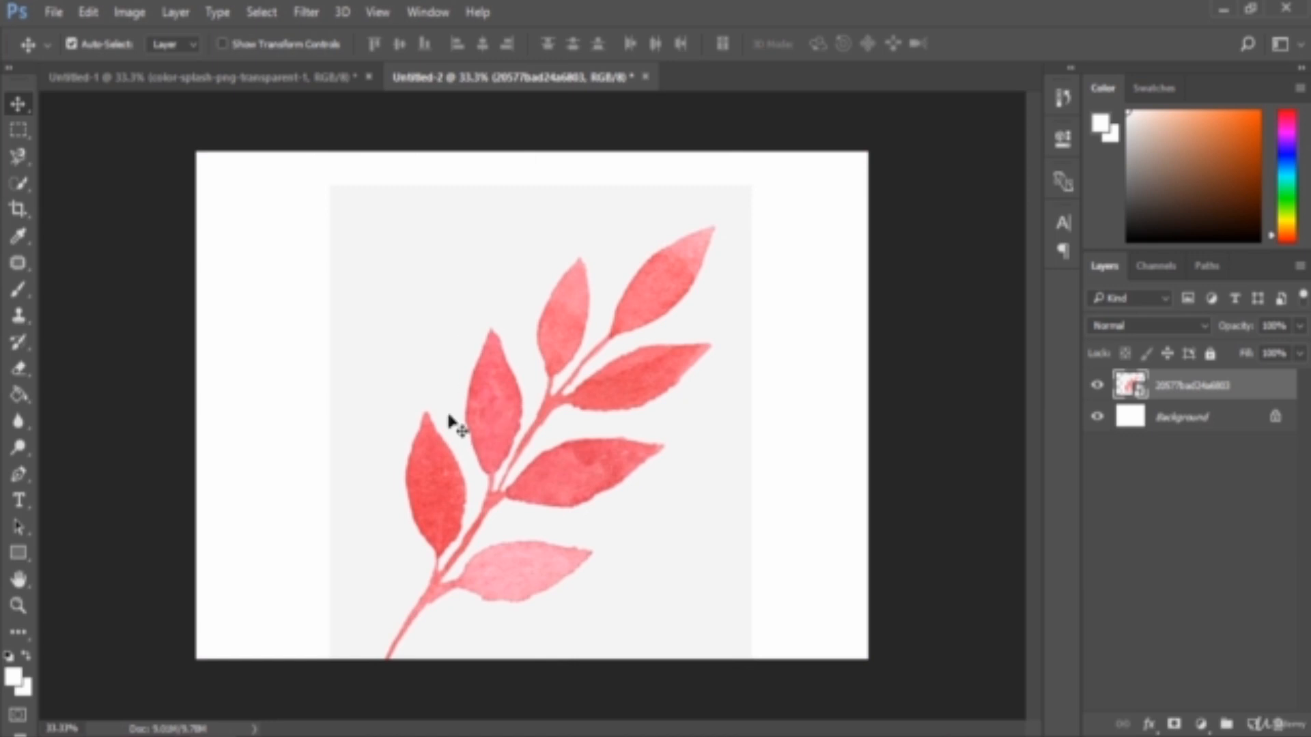
left_click_drag(480, 389, 479, 346)
left_click(283, 366)
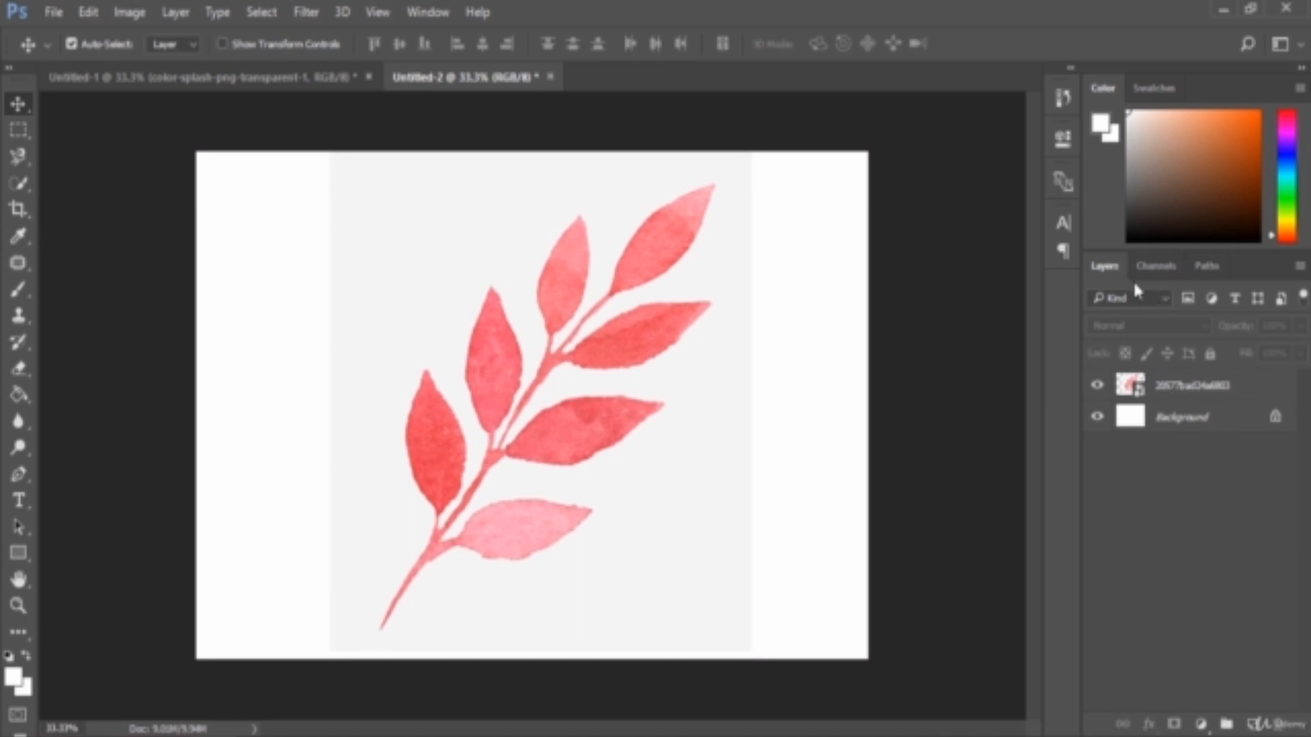
Step: Toggle the visibility of the leaf layer and the Background layer off and on to compare their contents
left_click(1183, 387)
left_click(1097, 385)
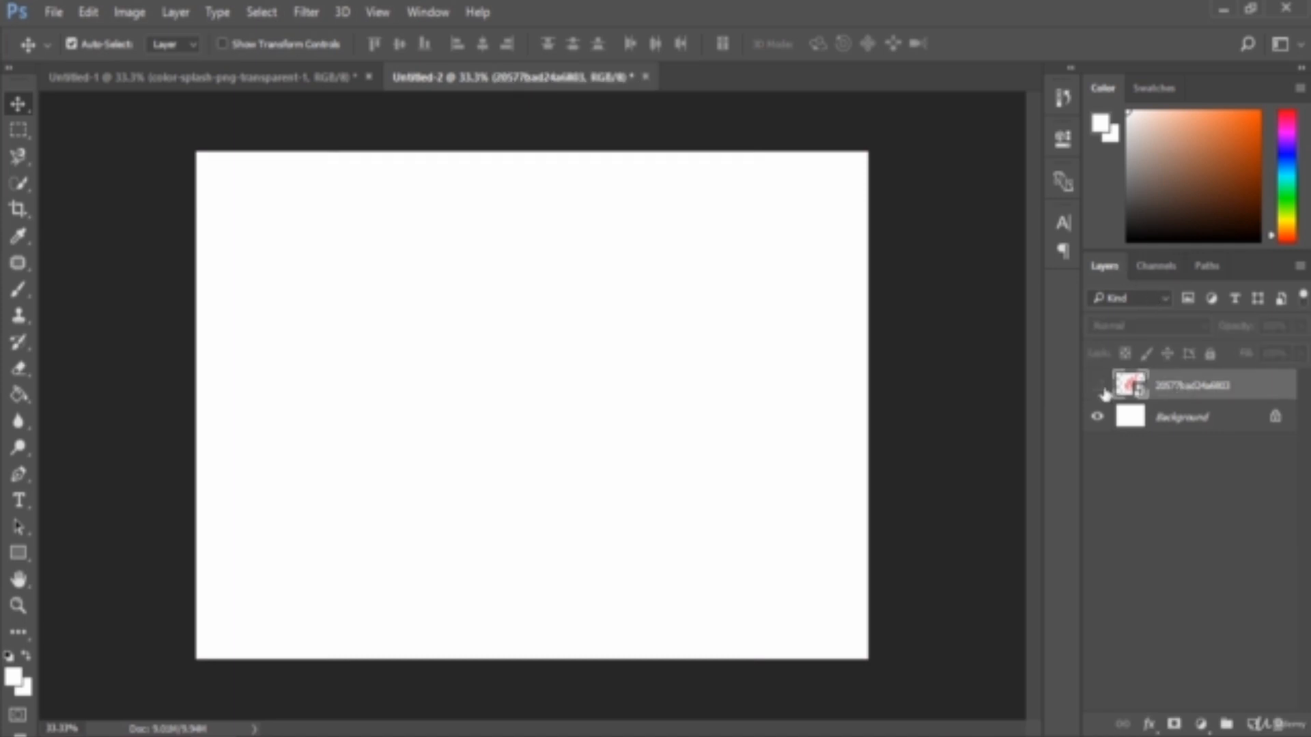
left_click(1097, 385)
left_click(1097, 418)
left_click(1097, 418)
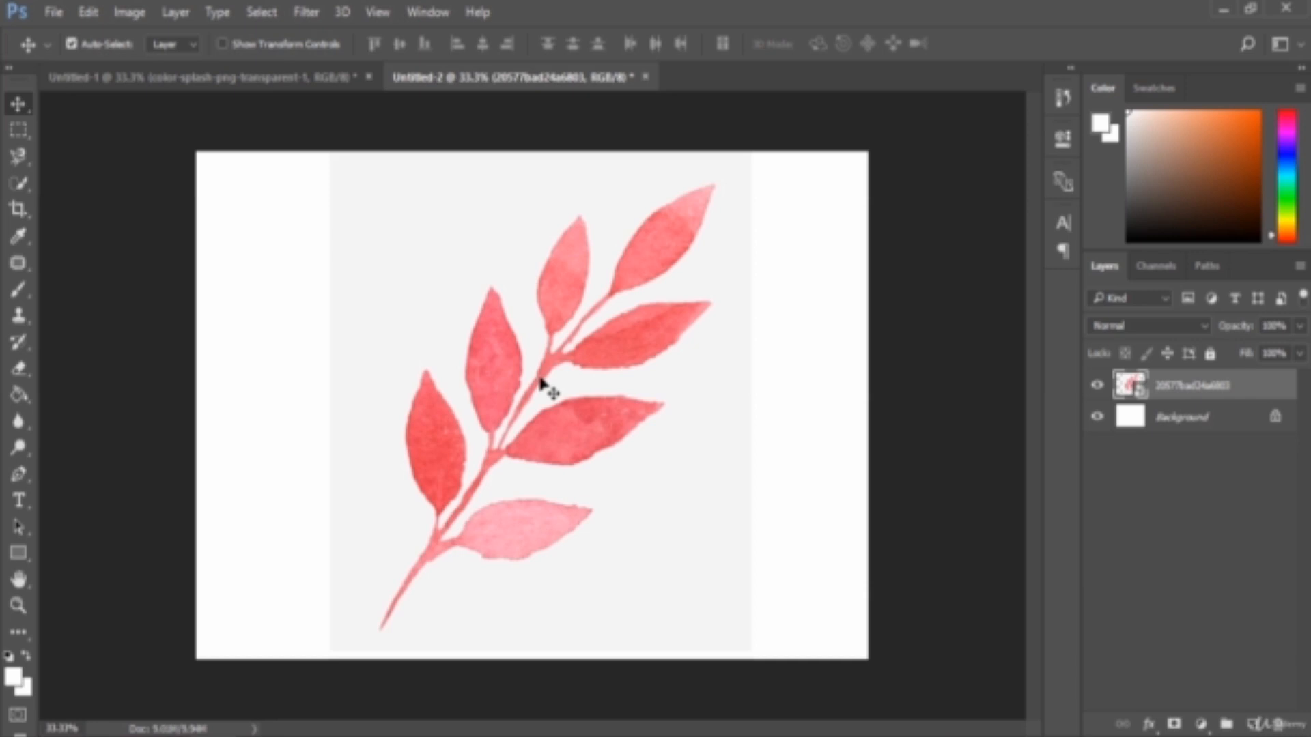
Step: Reposition the leaf image so it sits horizontally centred on the white canvas
left_click(731, 483)
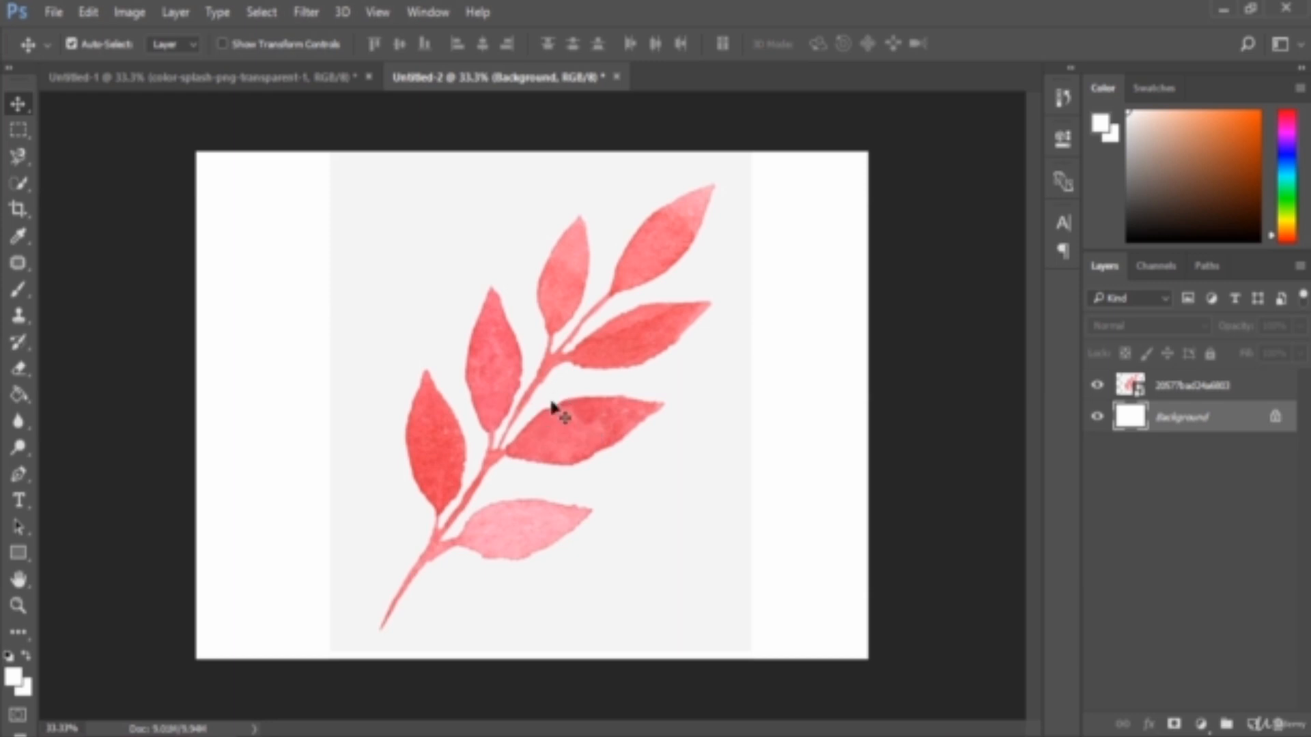
left_click_drag(471, 418, 439, 418)
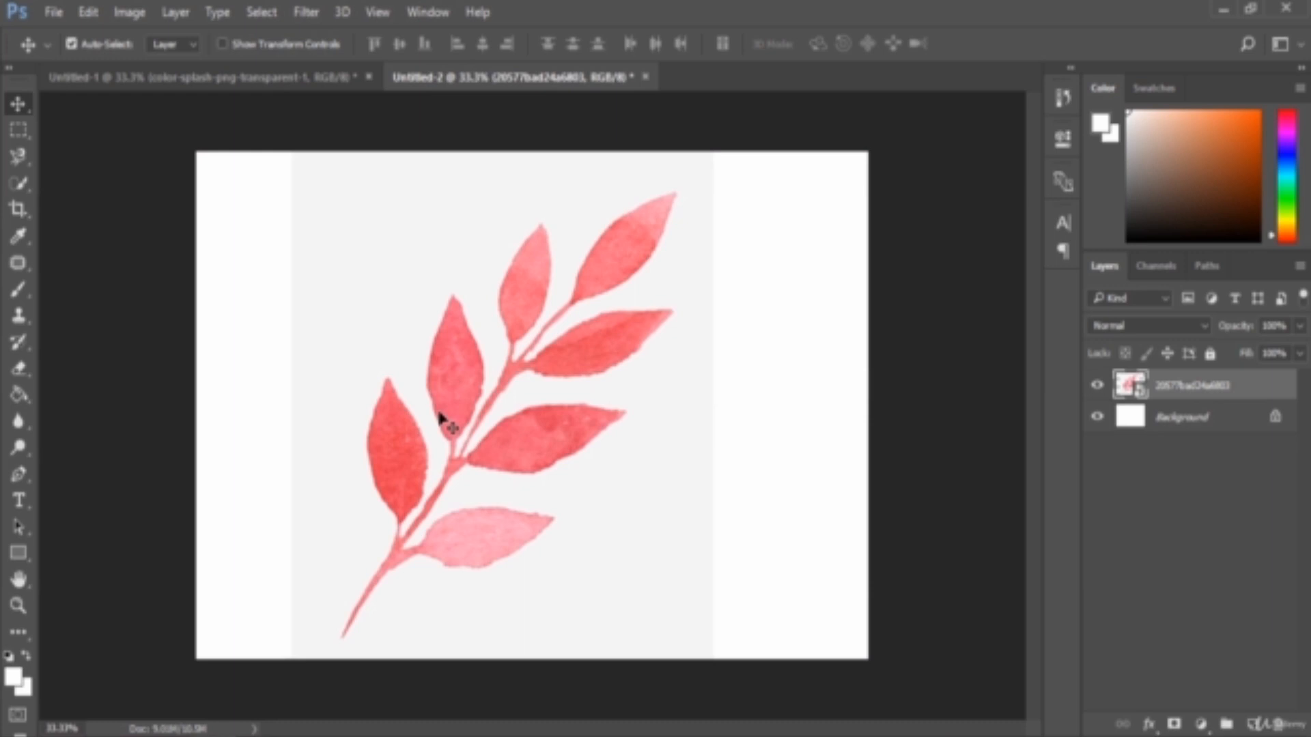
left_click_drag(440, 417, 518, 408)
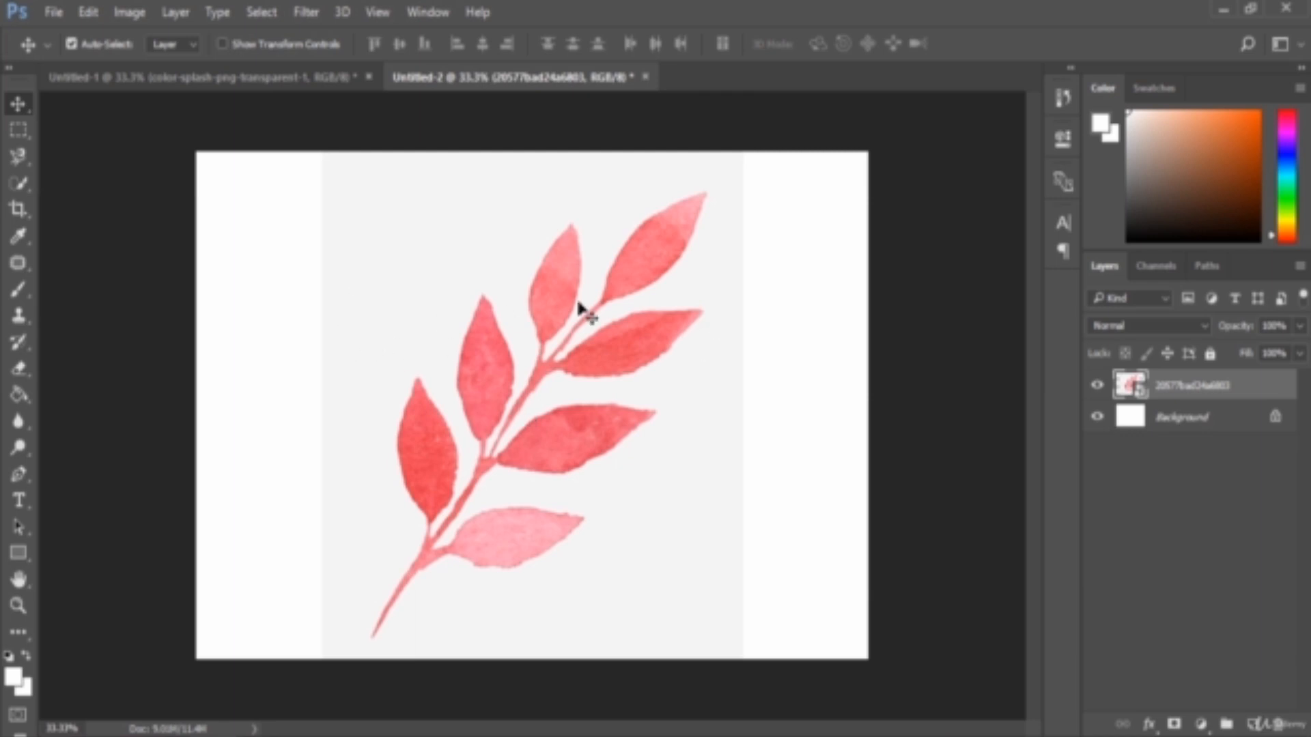
right_click(17, 108)
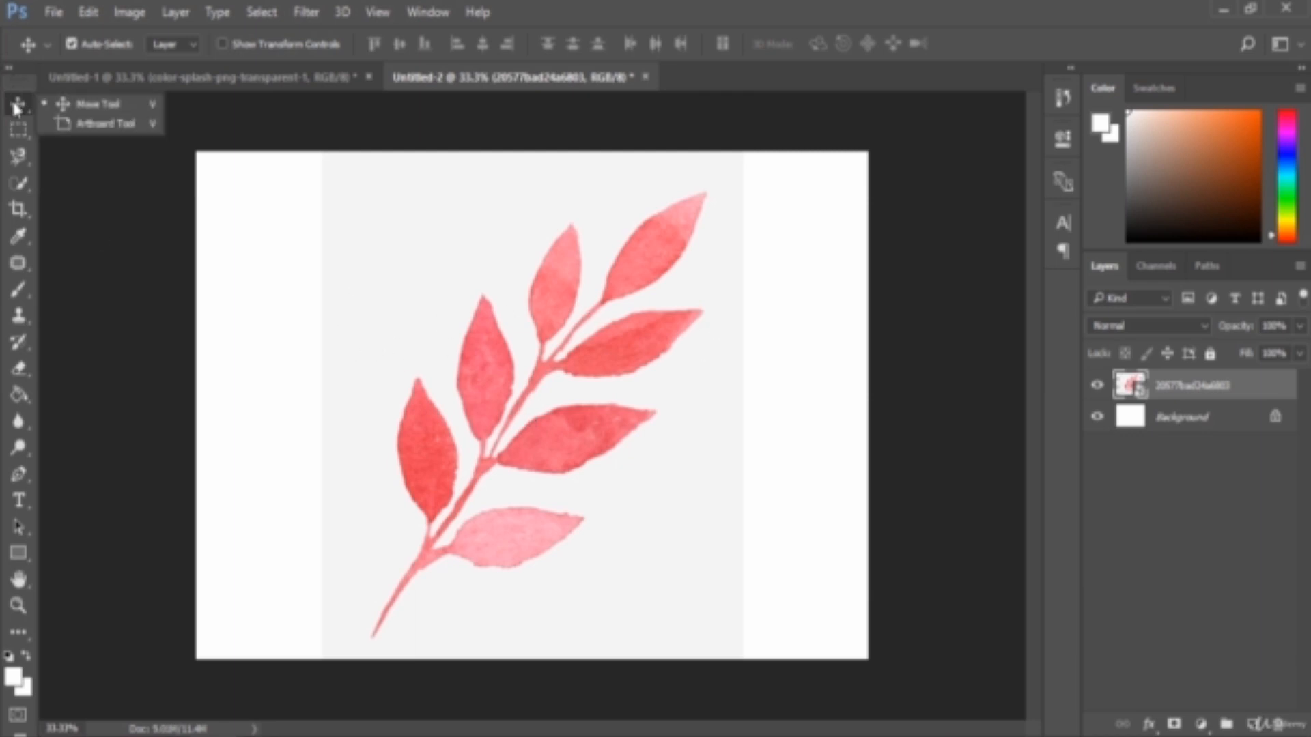
left_click(17, 108)
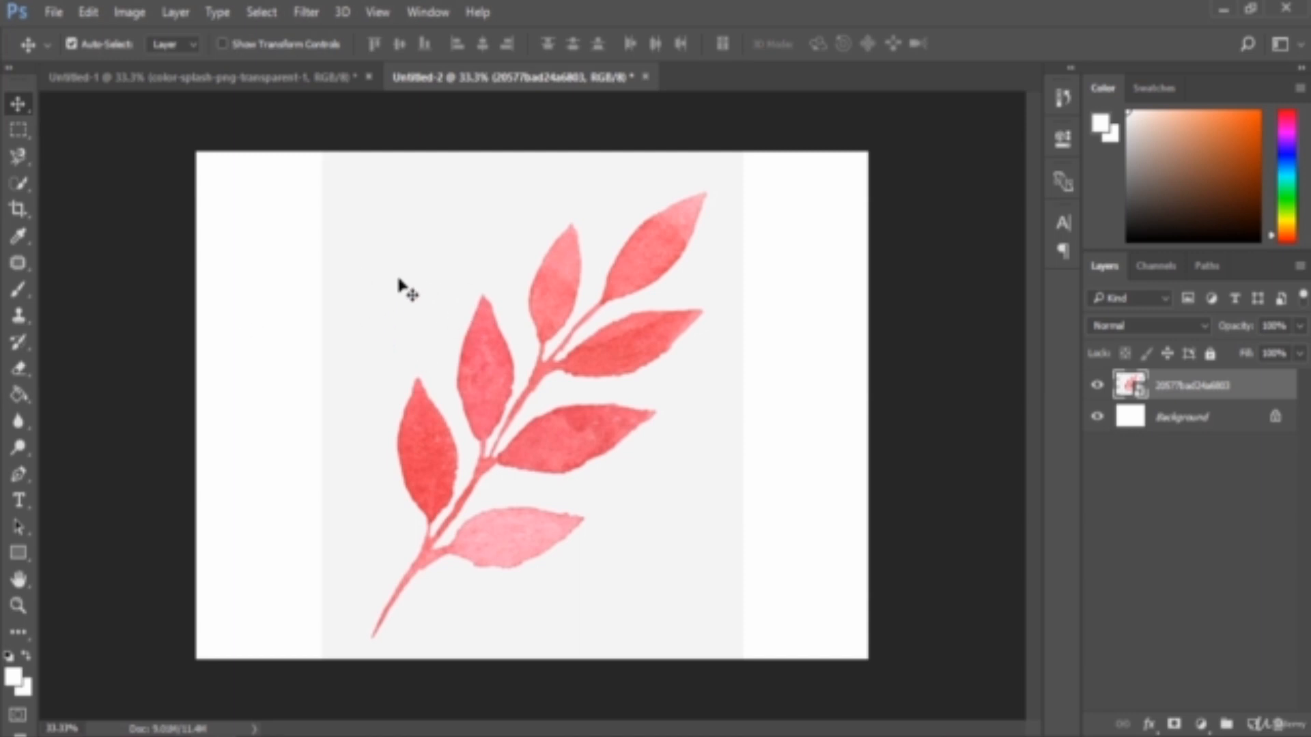
Step: Draw a large rectangular marquee selection over the middle of the leaf branch and deselect it
left_click(23, 140)
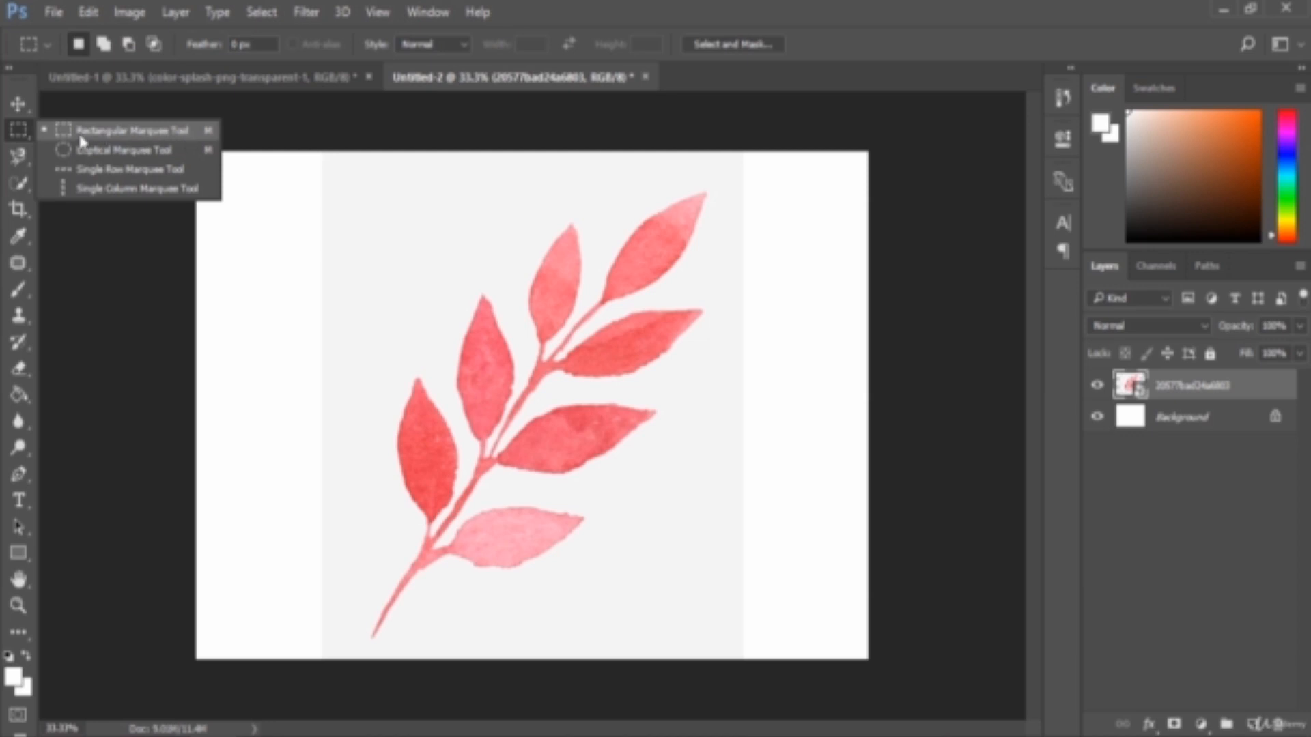
left_click(487, 316)
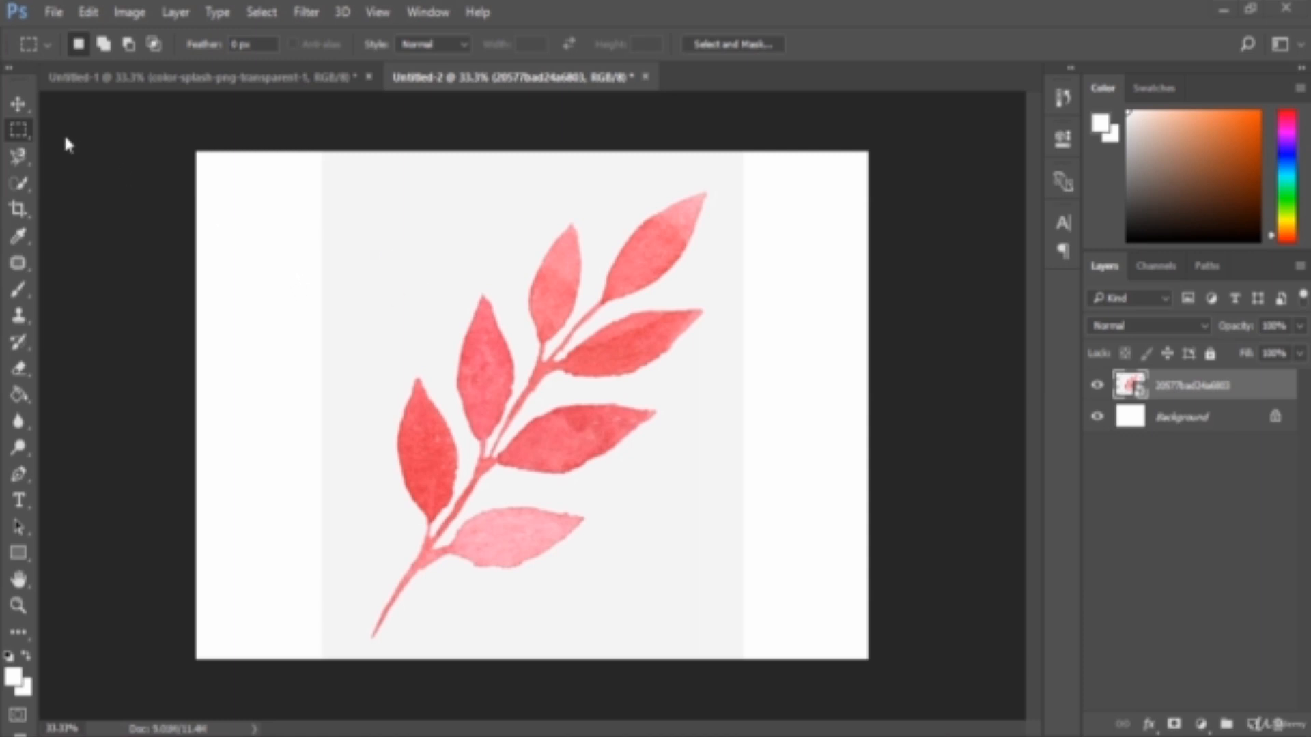
left_click_drag(394, 242, 726, 526)
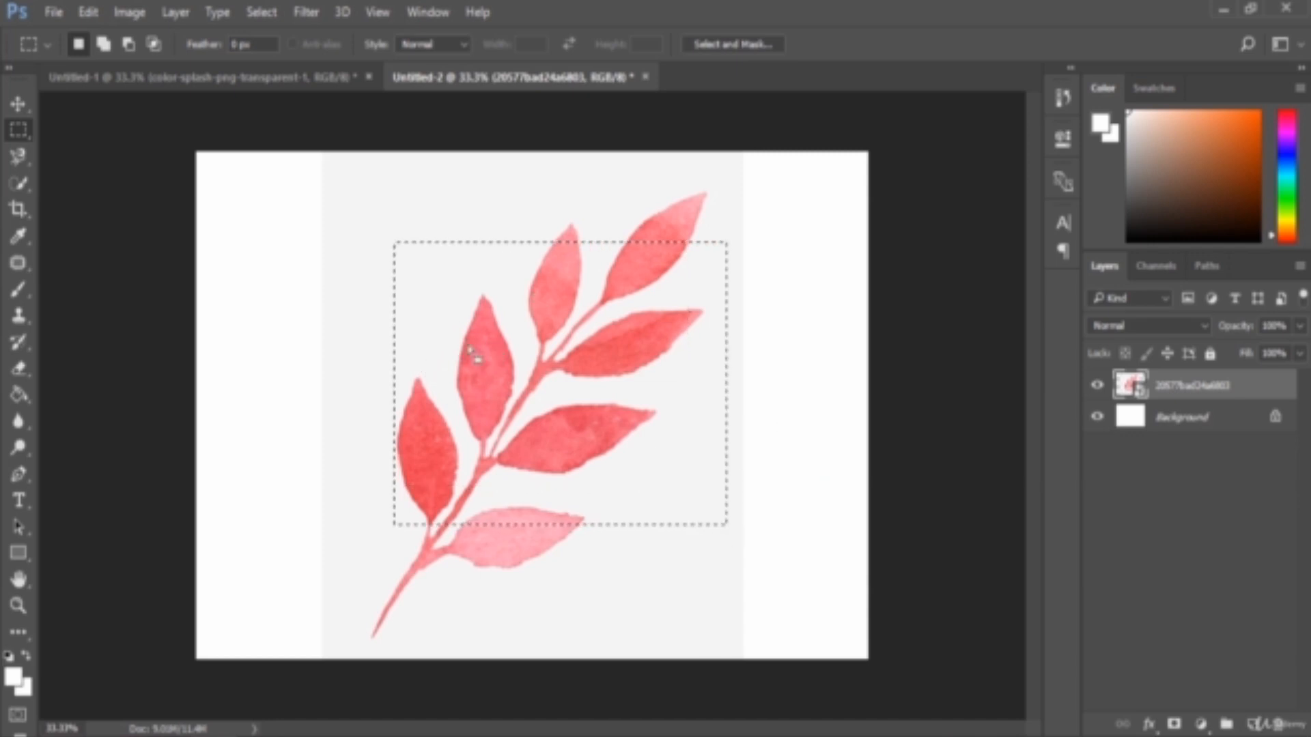
left_click(469, 348)
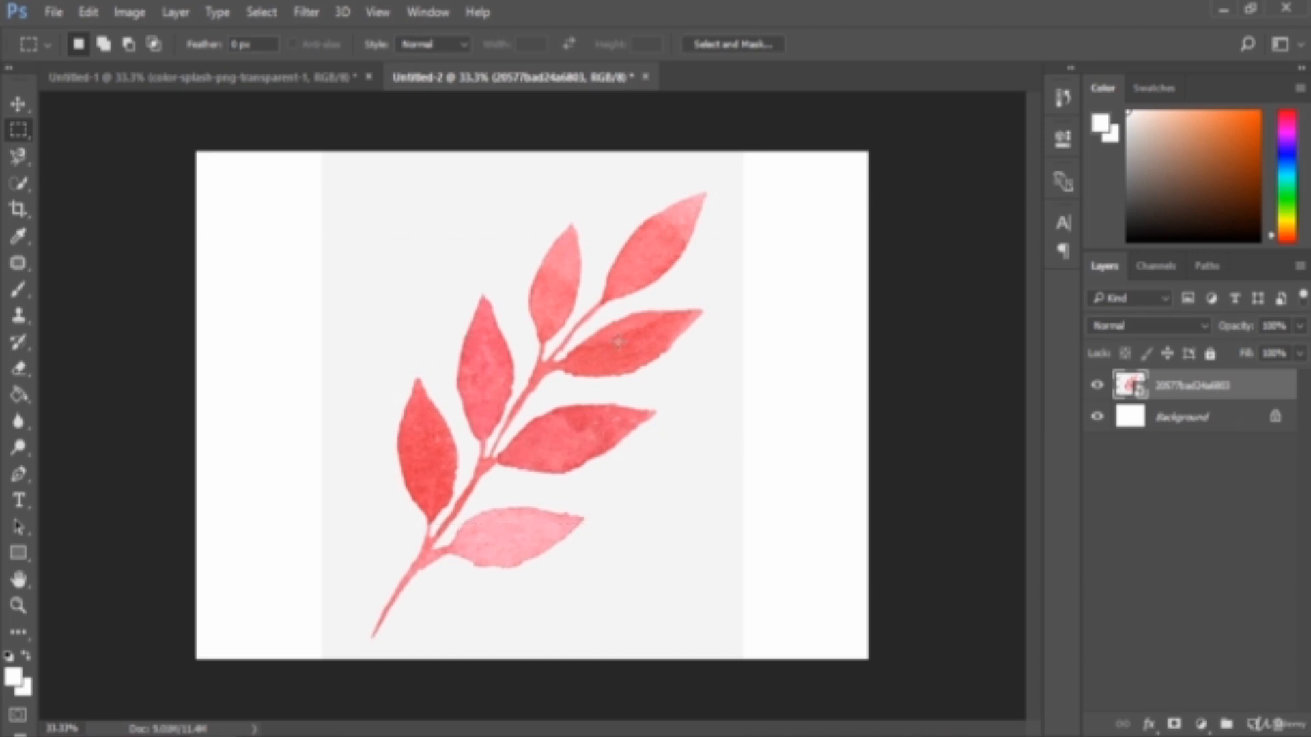
Step: Draw a circular selection about 2.53 in across over the upper leaves with the Elliptical Marquee tool and deselect it
left_click(28, 129)
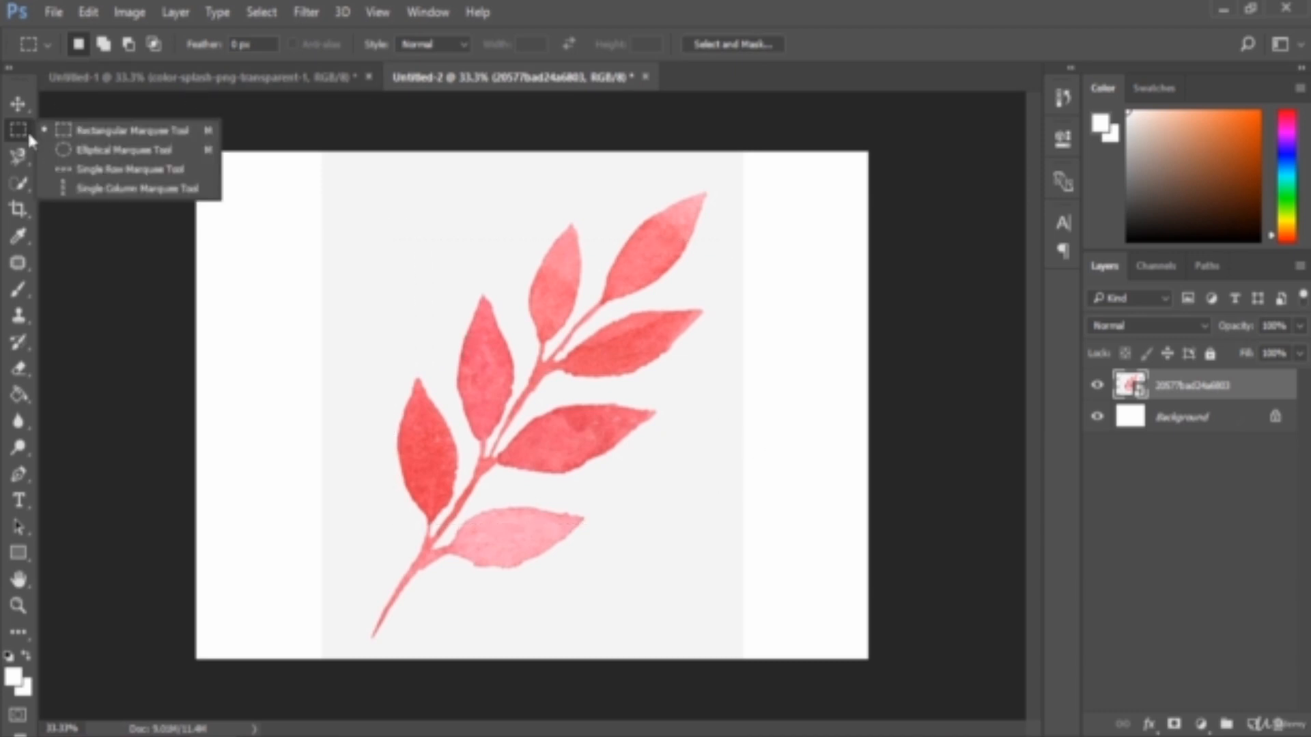
left_click(95, 150)
left_click_drag(360, 214, 693, 555)
left_click_drag(450, 241, 691, 647)
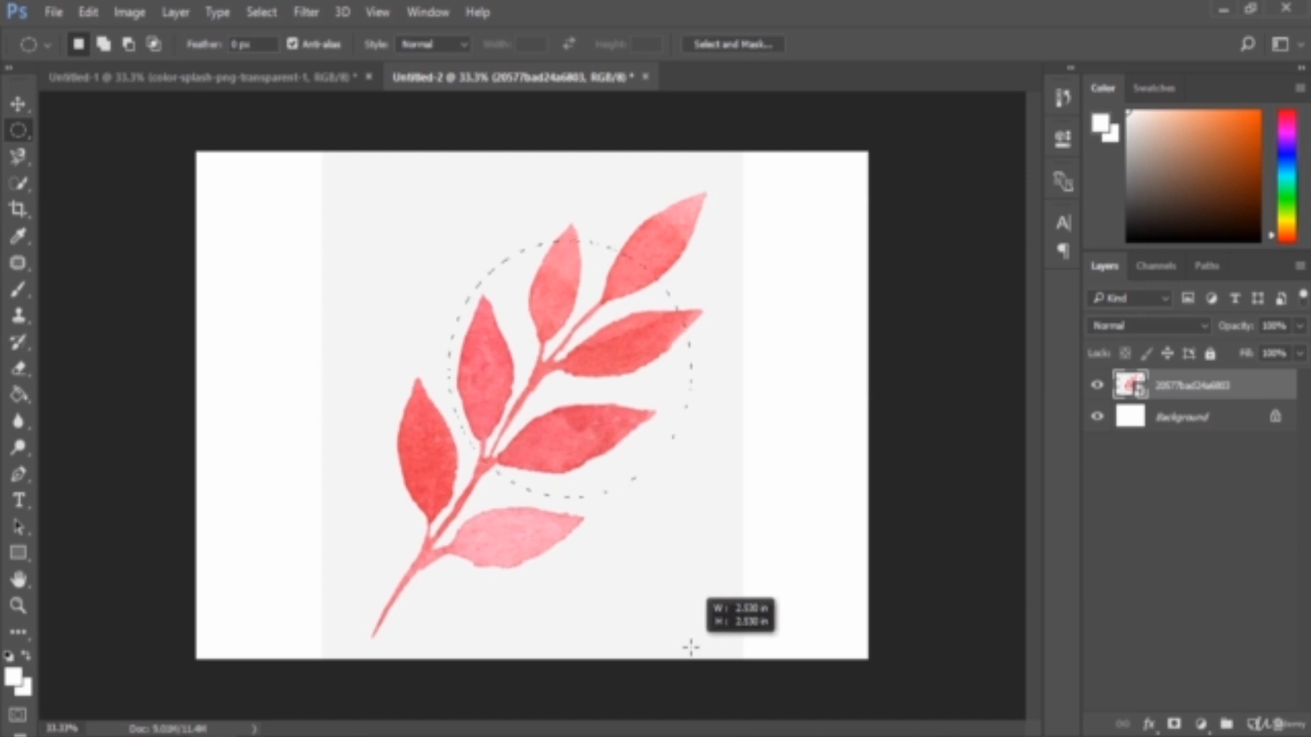
left_click_drag(691, 647, 691, 647)
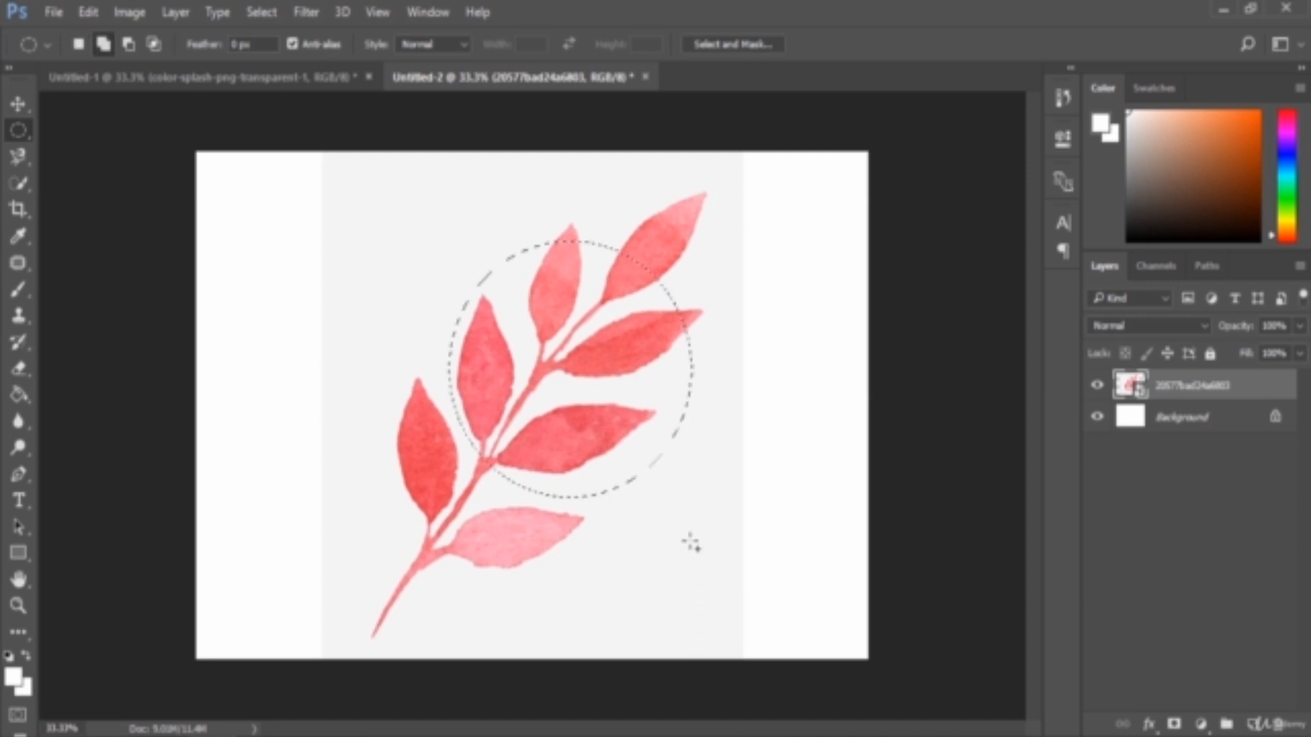
left_click(620, 344)
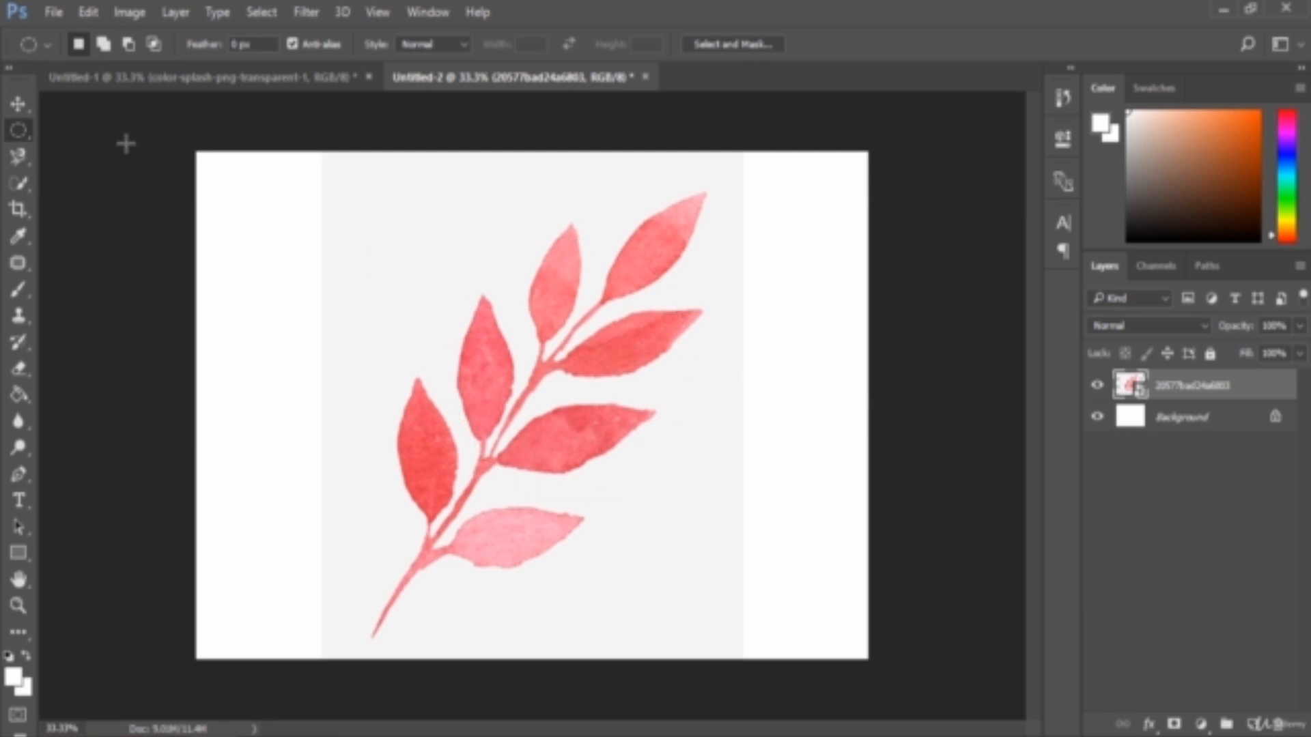
Step: Draw a rectangular marquee selection and reposition it over the centre of the branch, around the middle and upper leaves
right_click(12, 134)
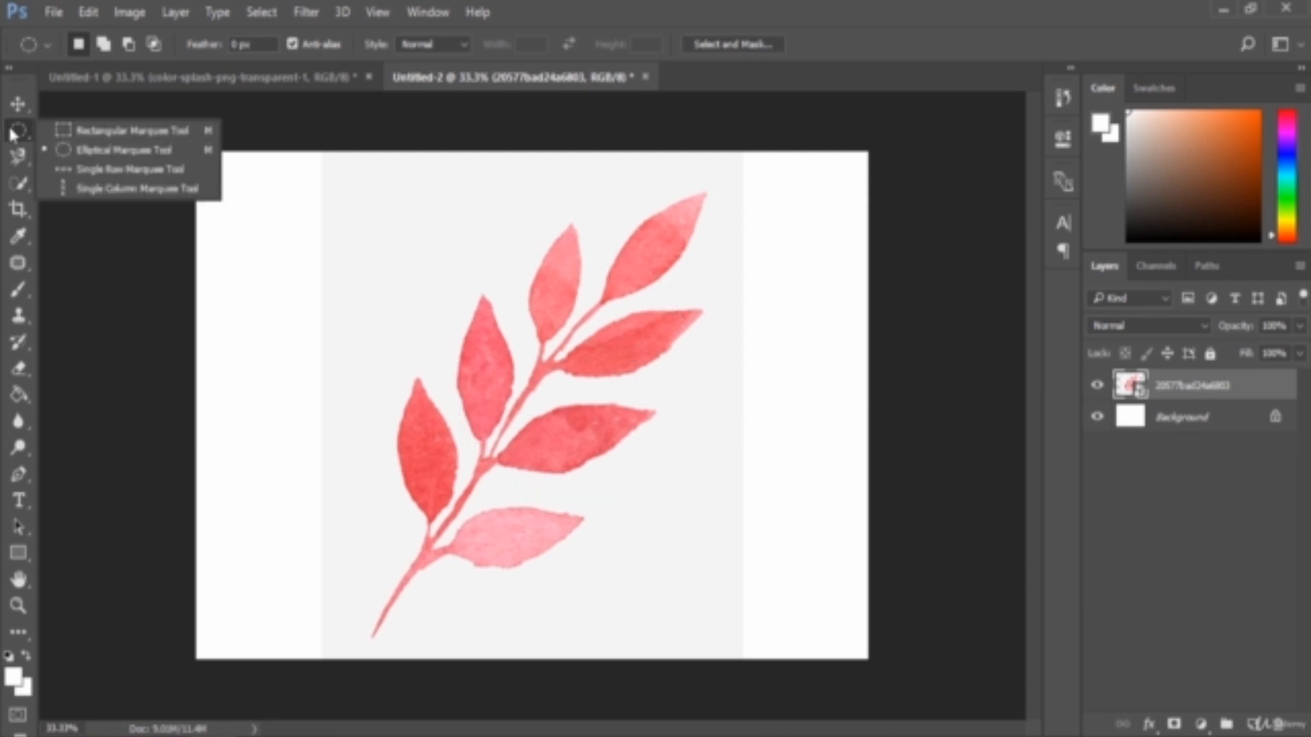
left_click(137, 139)
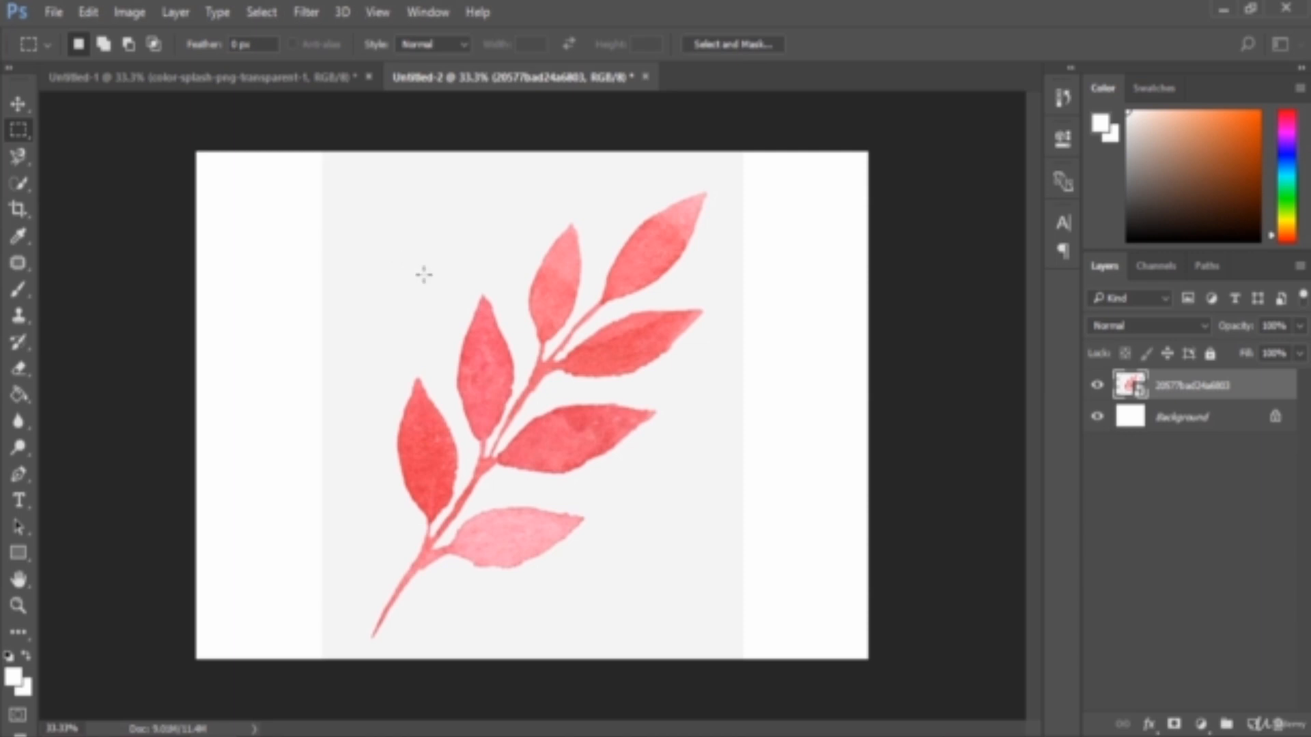
mouse_move(410, 262)
left_mouse_down()
mouse_move(503, 397)
mouse_move(486, 353)
mouse_move(535, 398)
mouse_move(542, 382)
mouse_move(518, 328)
mouse_move(462, 310)
mouse_move(538, 400)
left_mouse_up()
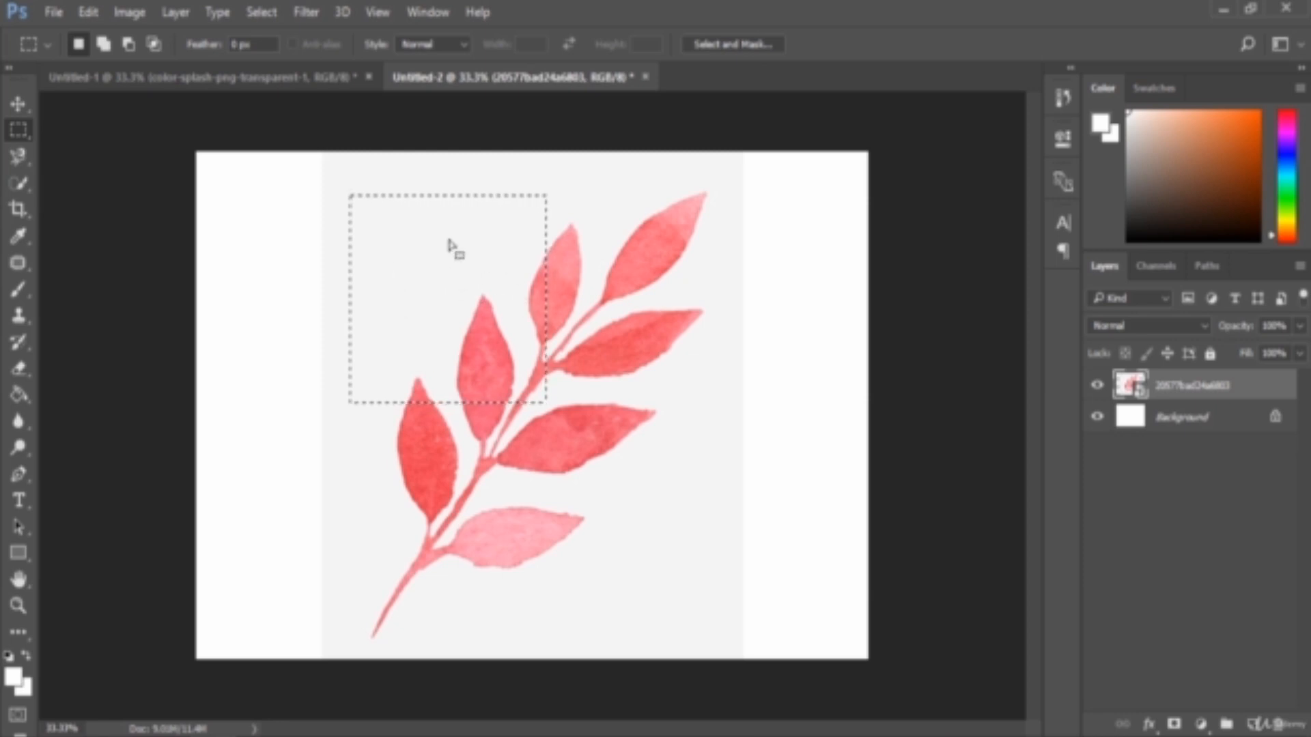
left_click_drag(429, 289, 514, 330)
left_click_drag(606, 406, 501, 337)
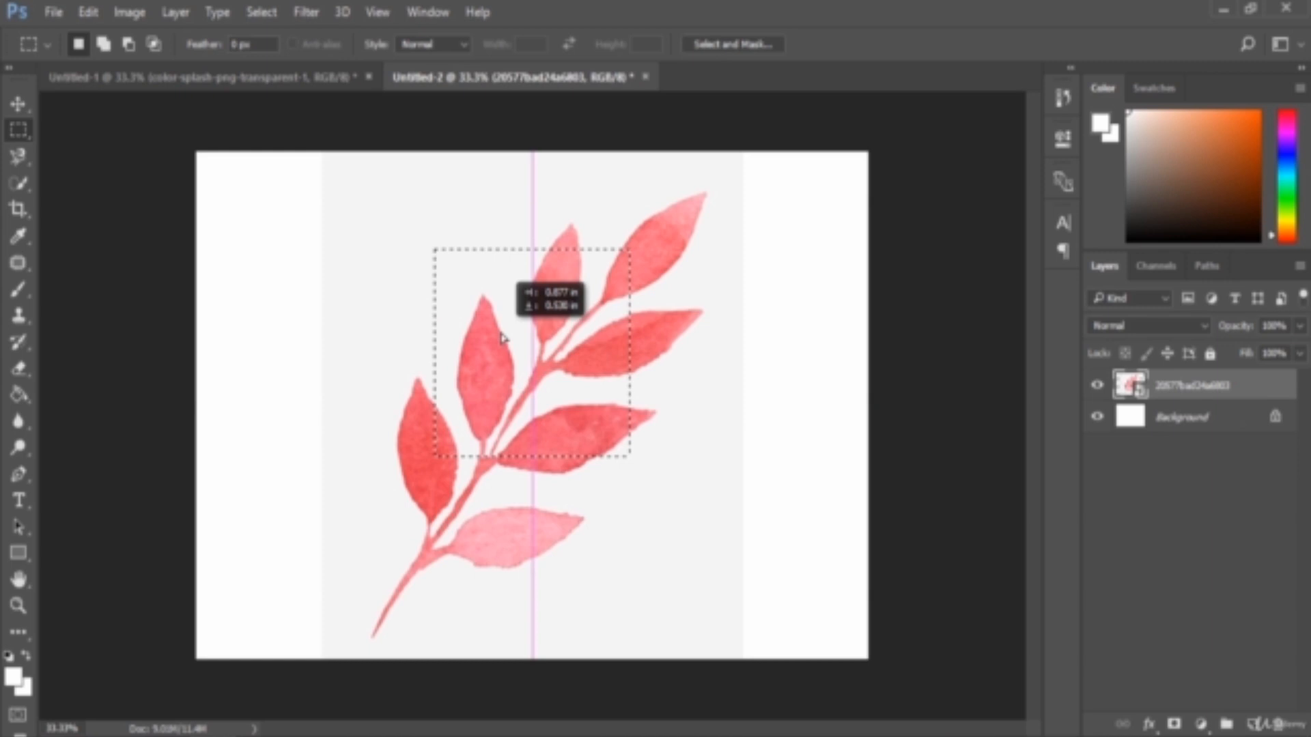
Step: Fill the left leaf inside the selection and the gray areas around the upper leaves with orange using the Paint Bucket
left_click(18, 107)
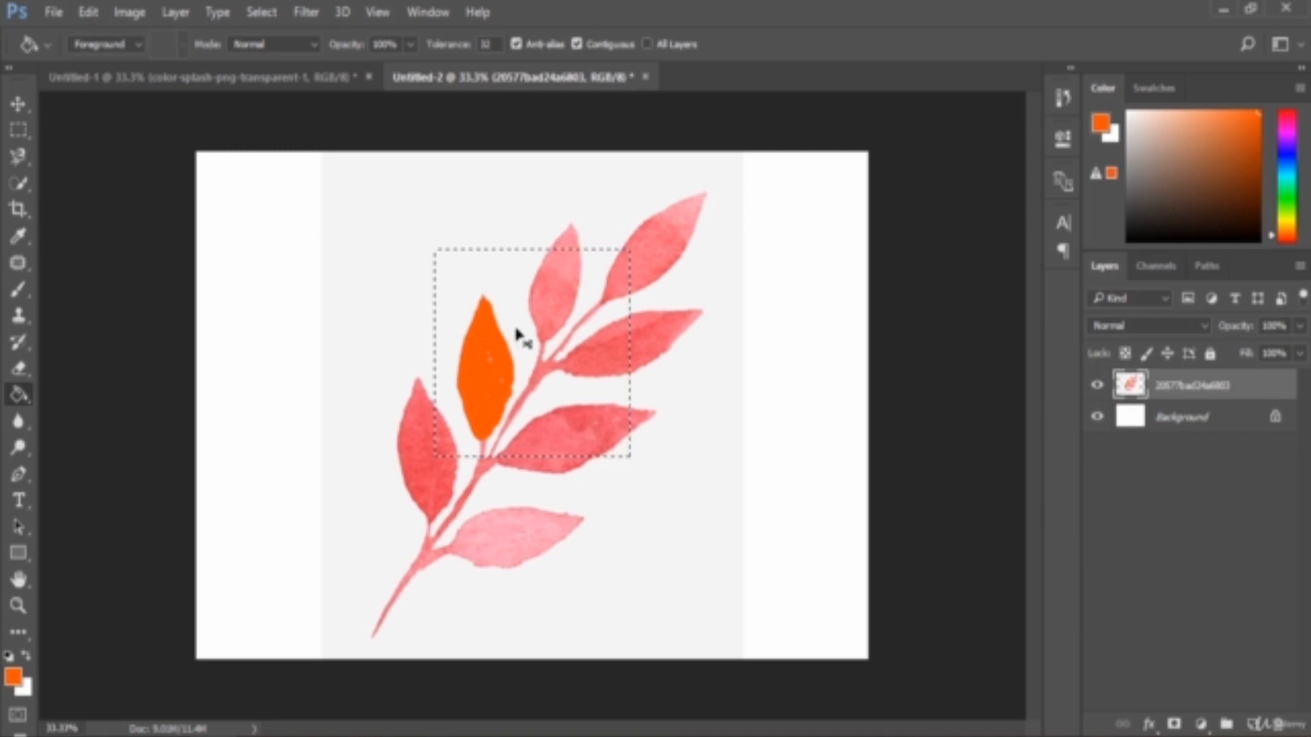
left_click(516, 328)
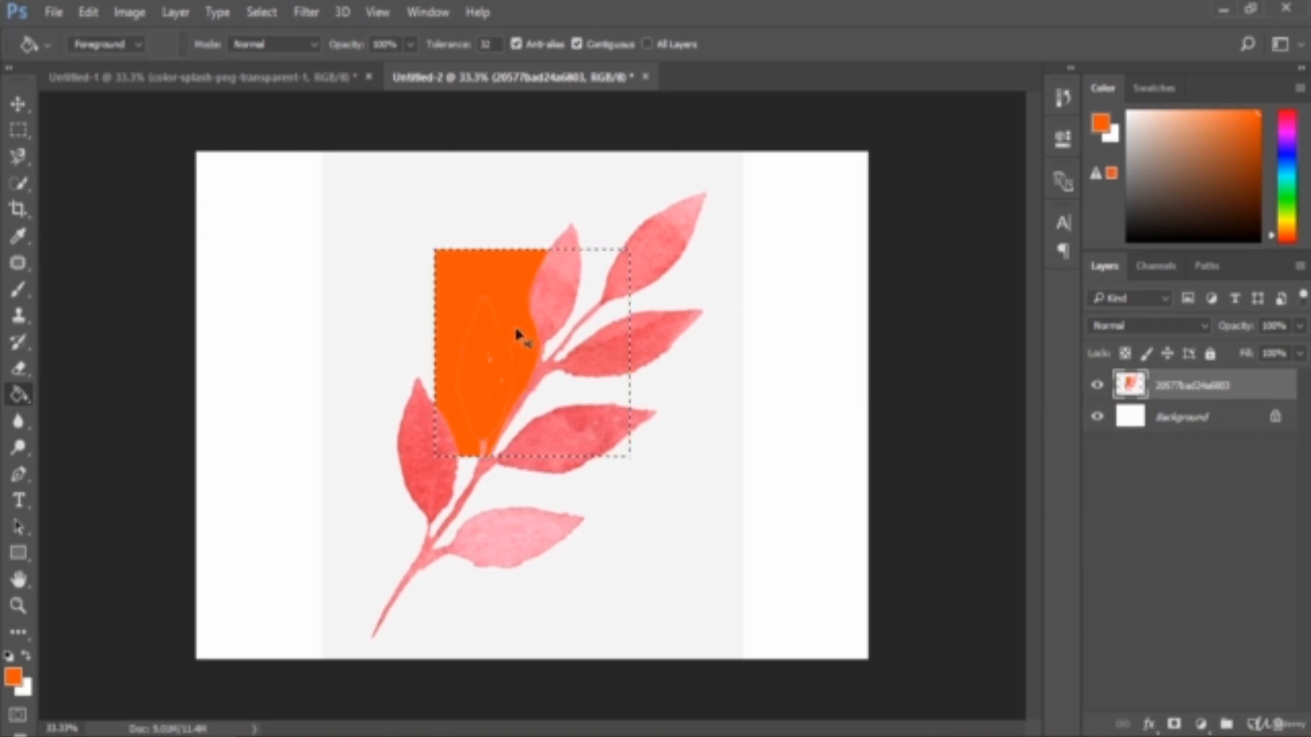
left_click(592, 281)
left_click(592, 323)
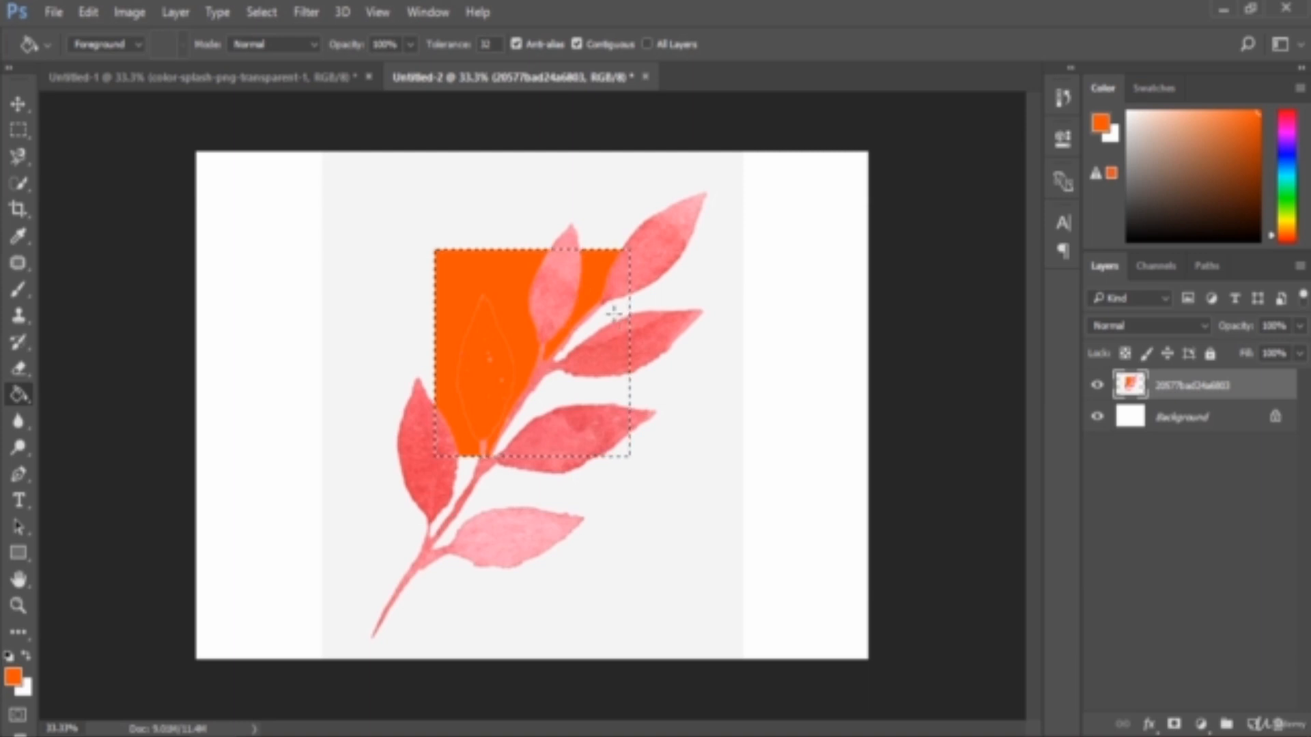
Step: Undo the orange fills and draw a narrow vertical rectangular marquee across the two upper-right leaves
key("m")
key("ctrl+alt+z")
key("ctrl+alt+z")
key("ctrl+alt+z")
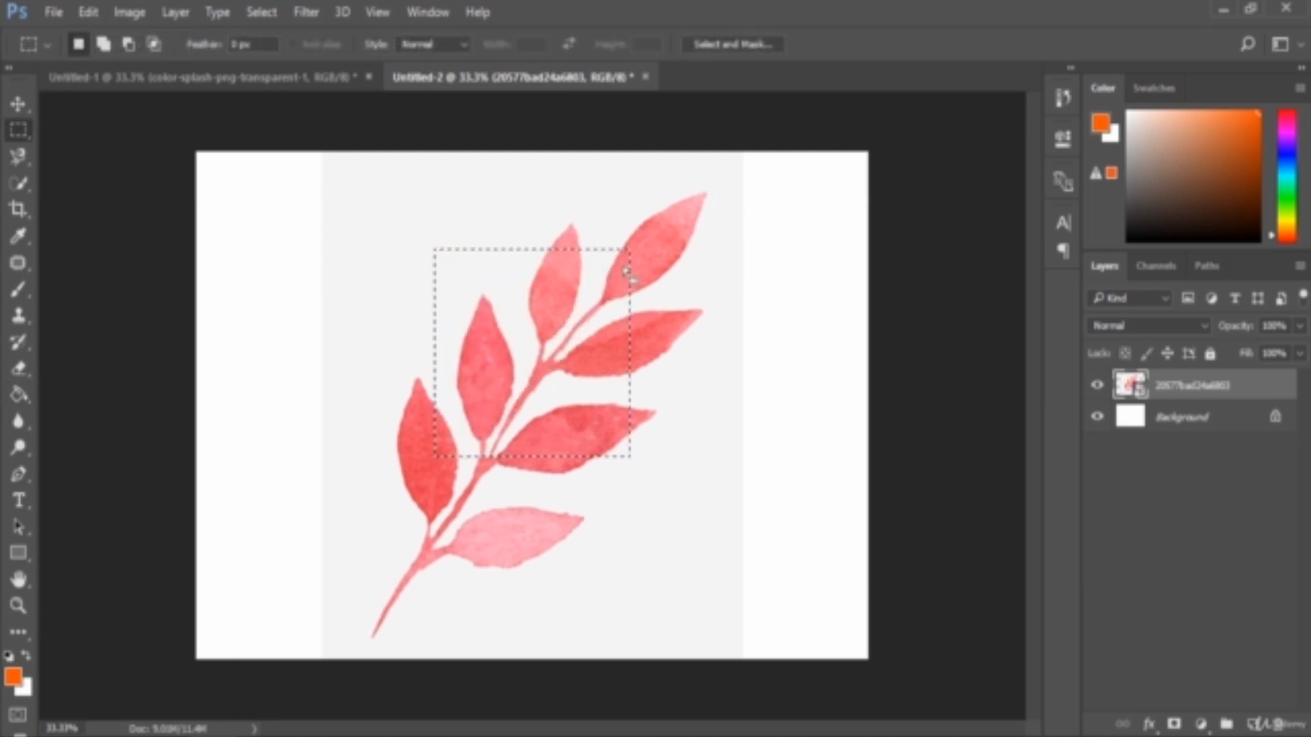
left_click_drag(627, 248, 652, 321)
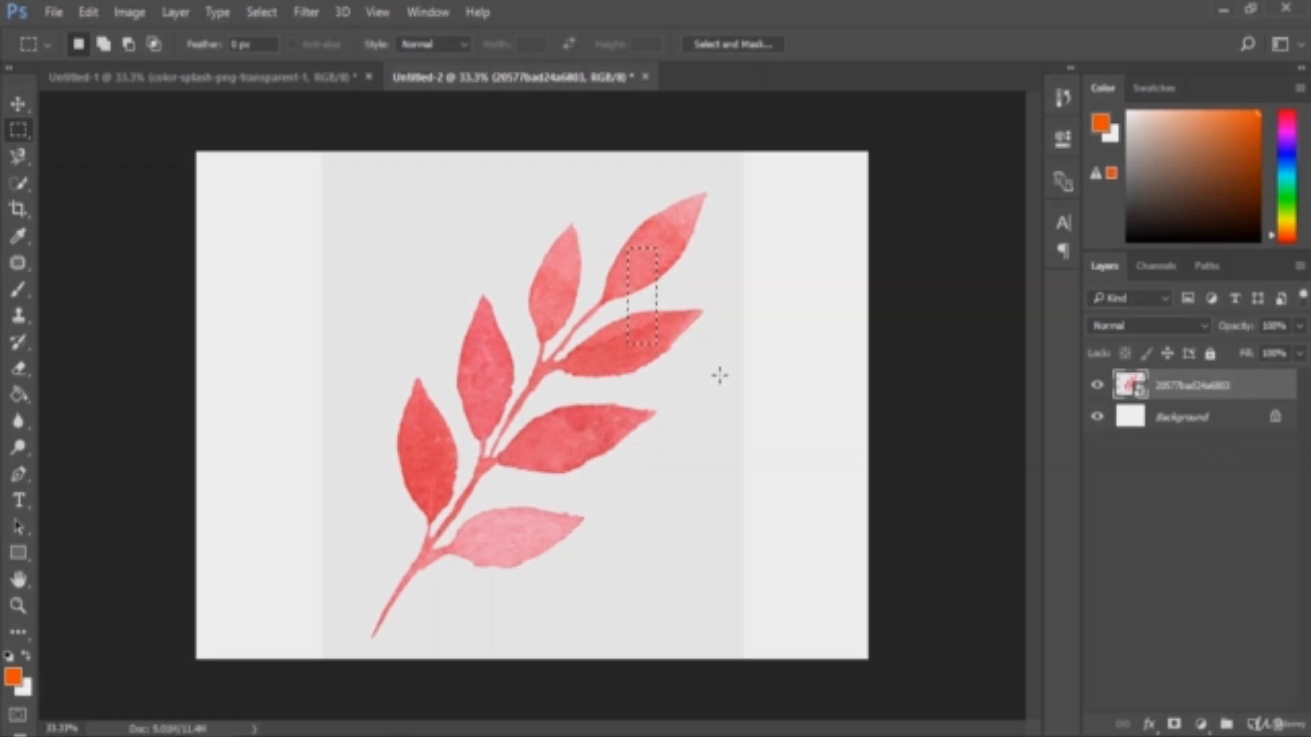